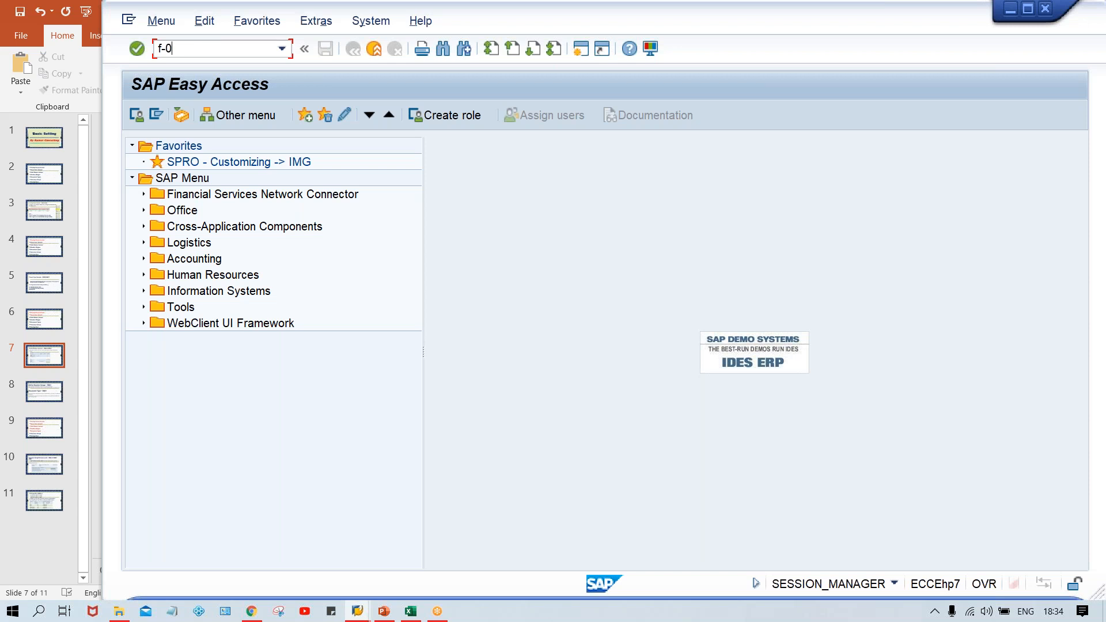
# Step: Open transaction F-02 for G/L account posting
pyautogui.press('Return')
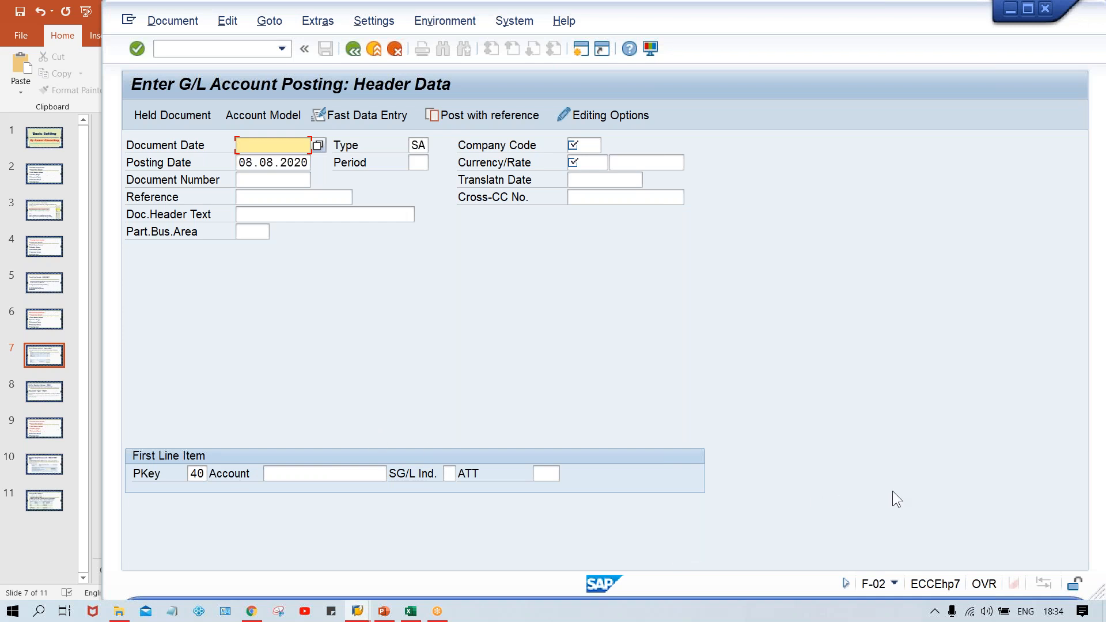
pyautogui.click(936, 613)
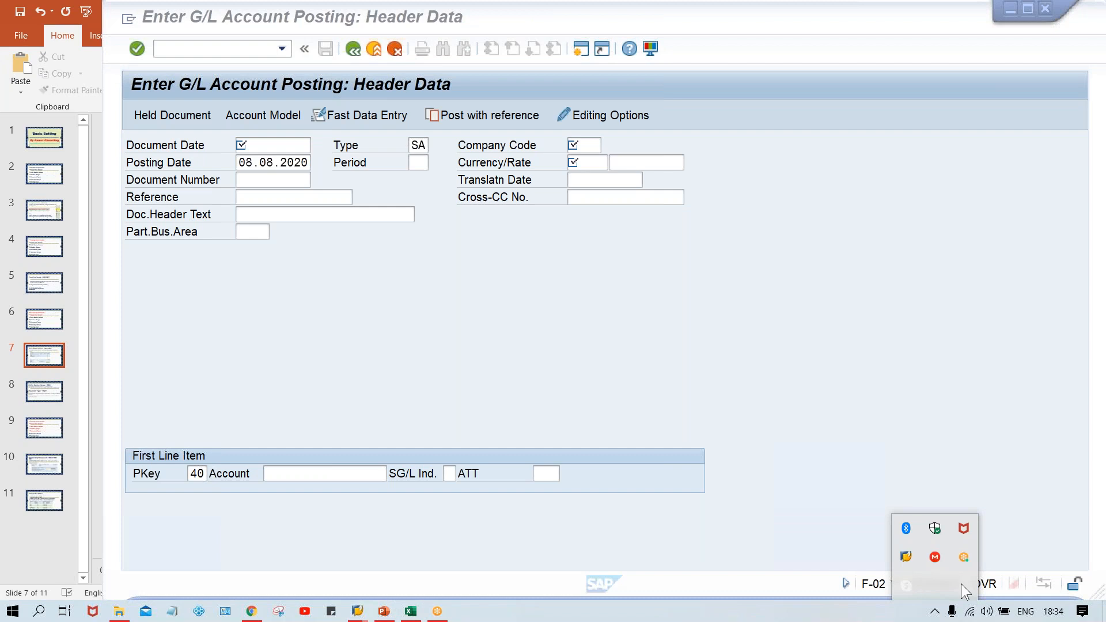
pyautogui.click(735, 350)
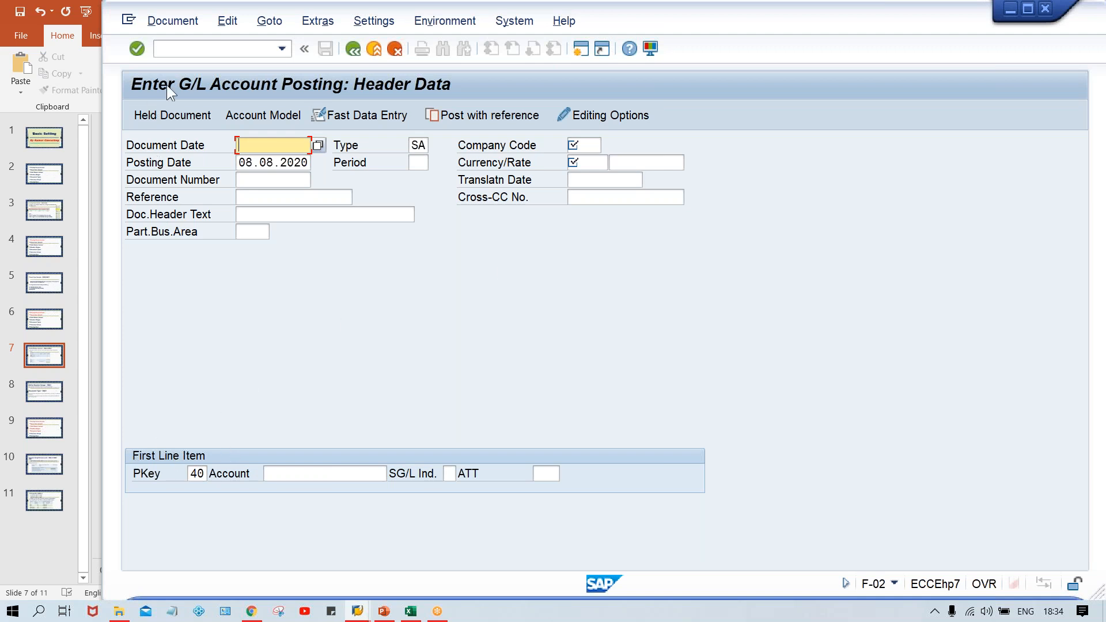
# Step: Leave the current posting screen and open transaction FB50 with /nfb50
pyautogui.click(185, 48)
pyautogui.write('/n')
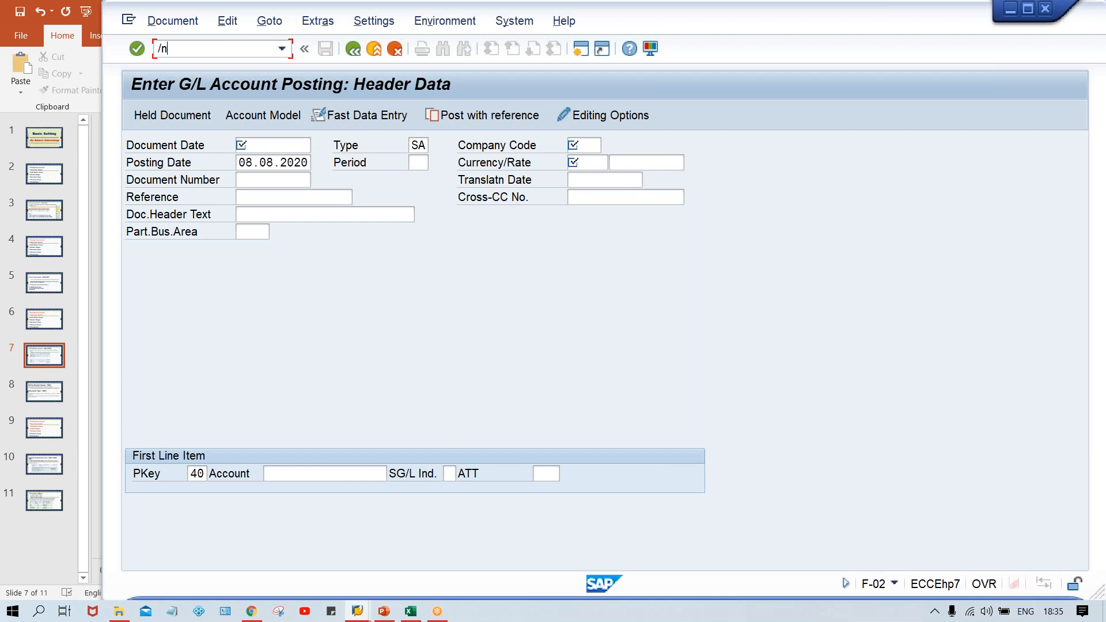
pyautogui.write('fb50')
pyautogui.press('Return')
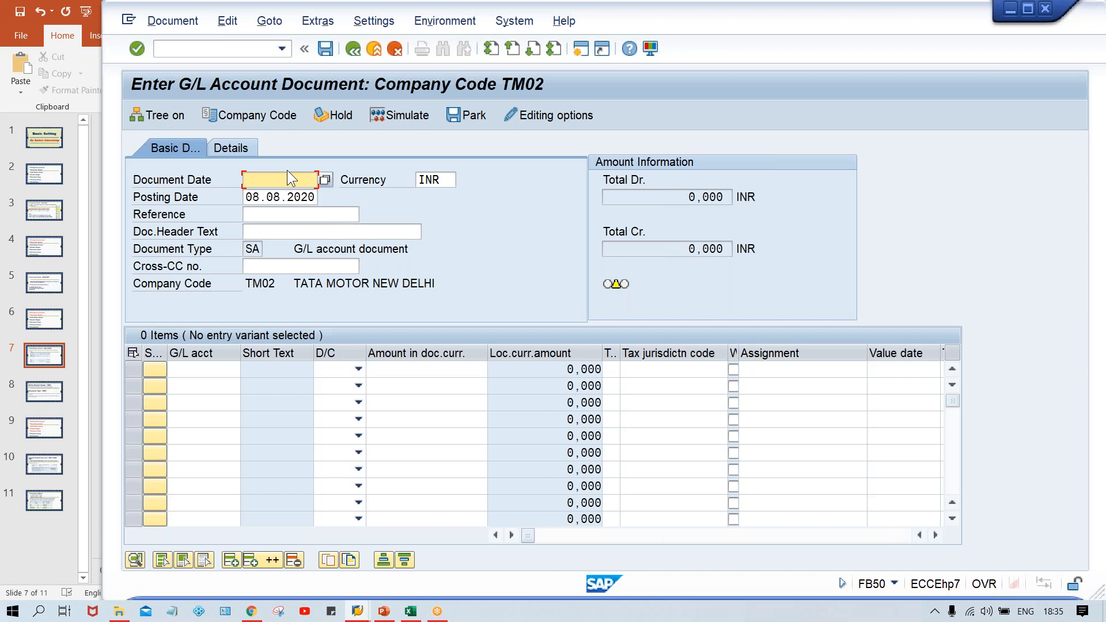
# Step: Set the debit/credit indicator to Credit on the first line item and Debit on the second
pyautogui.click(188, 365)
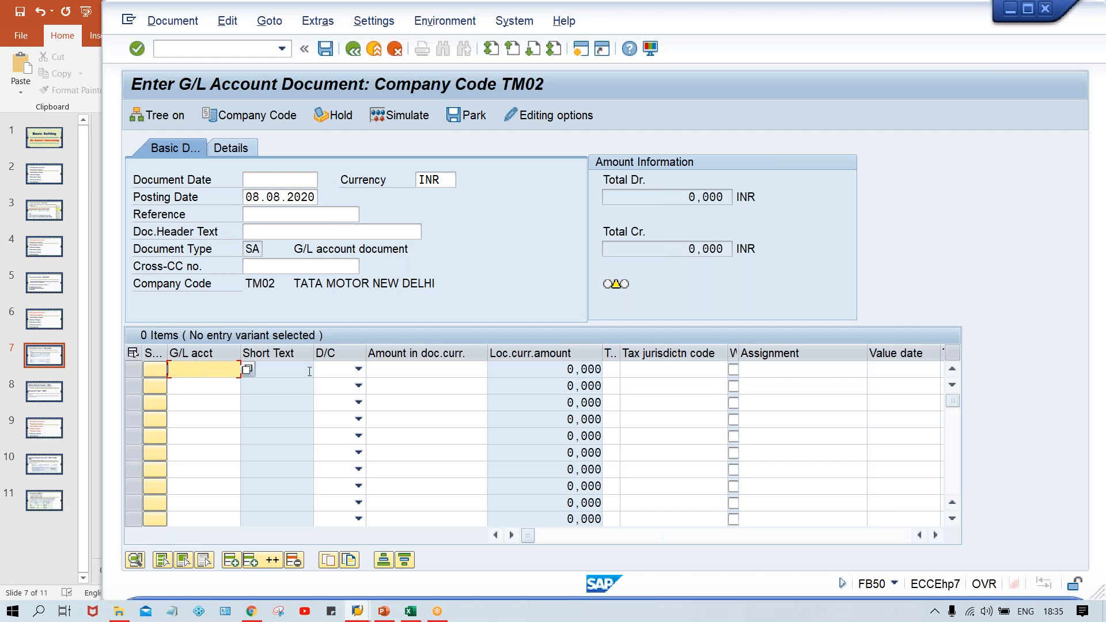
pyautogui.click(330, 371)
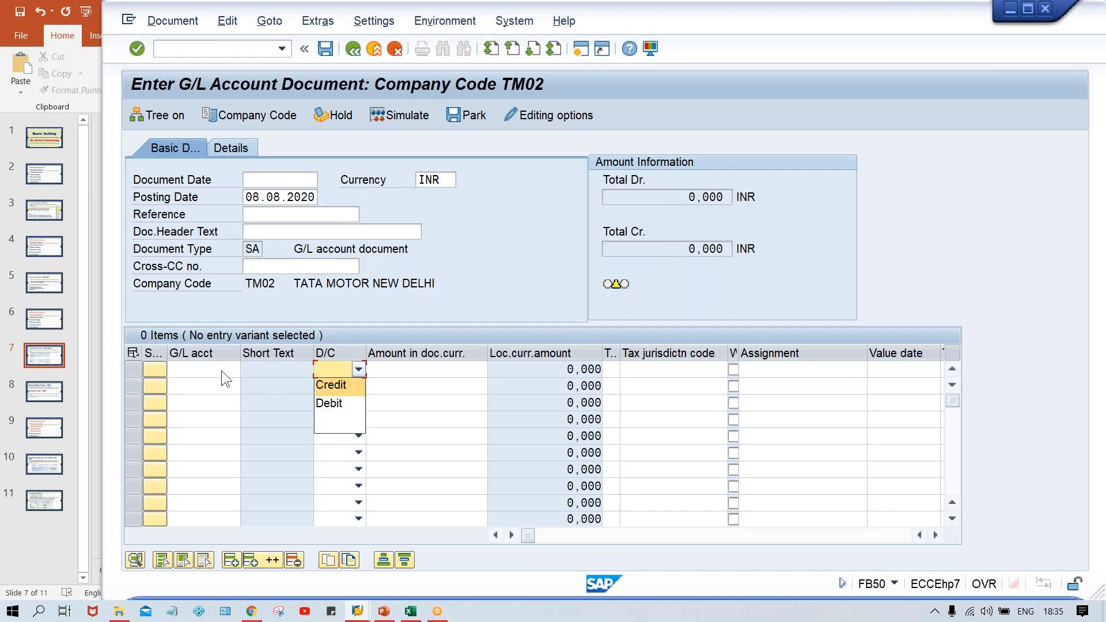
pyautogui.click(221, 371)
pyautogui.click(327, 372)
pyautogui.click(327, 404)
pyautogui.click(340, 375)
pyautogui.click(335, 388)
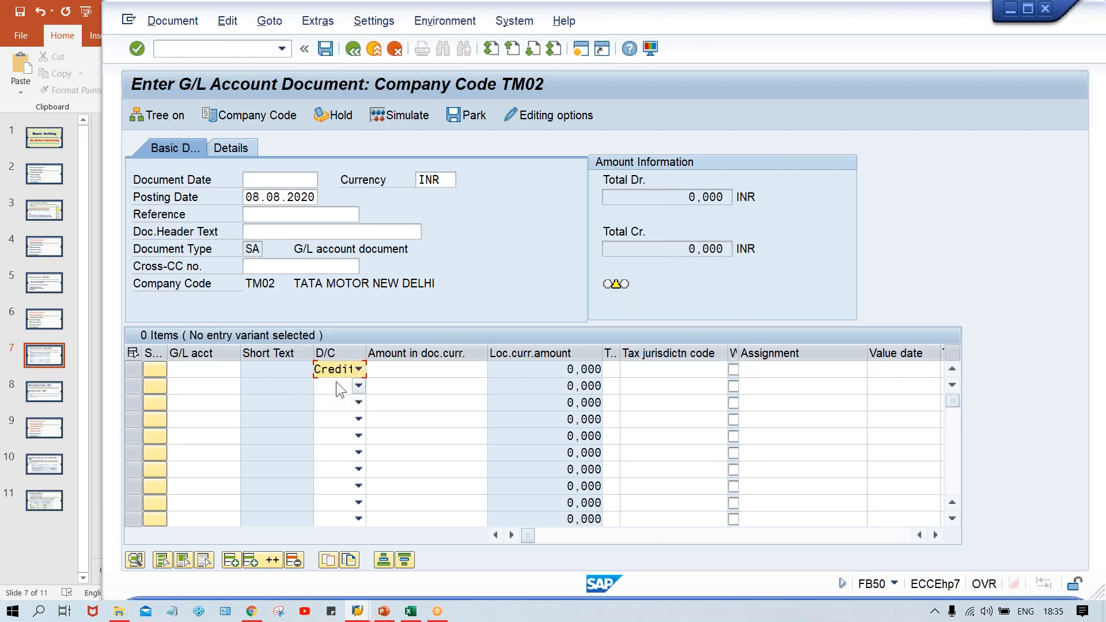
pyautogui.click(336, 384)
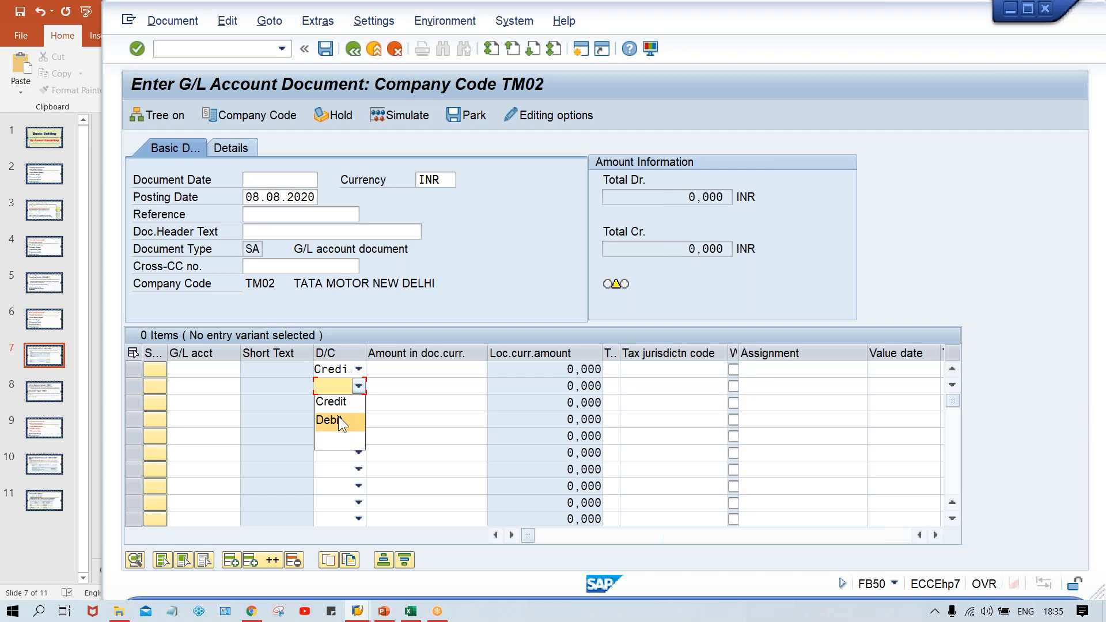
pyautogui.click(337, 416)
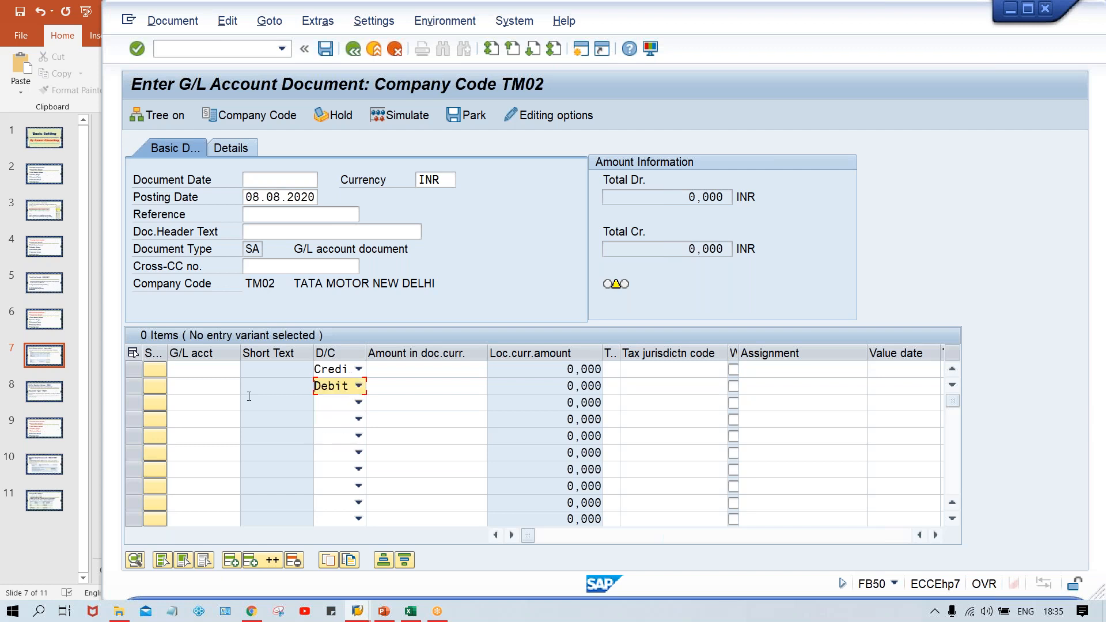
# Step: Examine the line item fields from G/L account and amount across to profit center, and back to business area
pyautogui.click(205, 380)
pyautogui.click(197, 369)
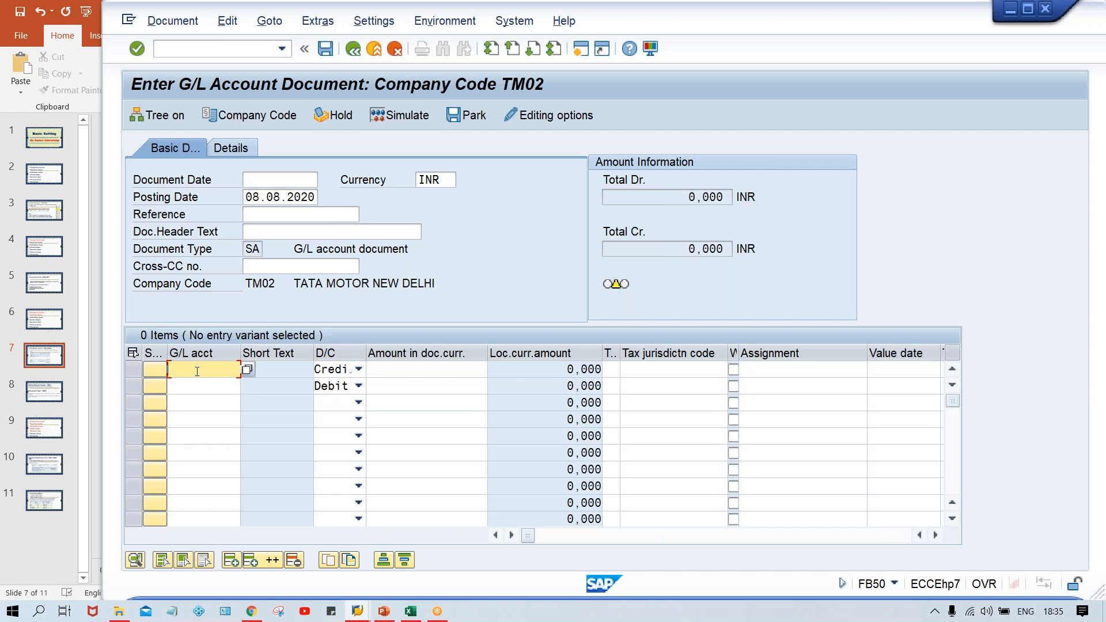
pyautogui.click(198, 392)
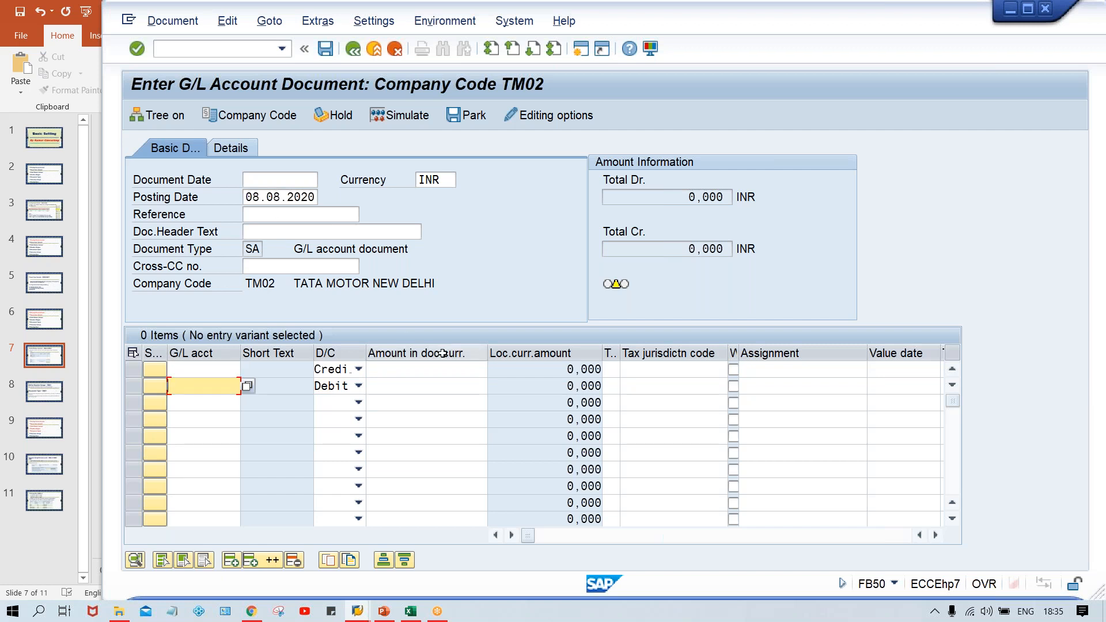
pyautogui.click(403, 371)
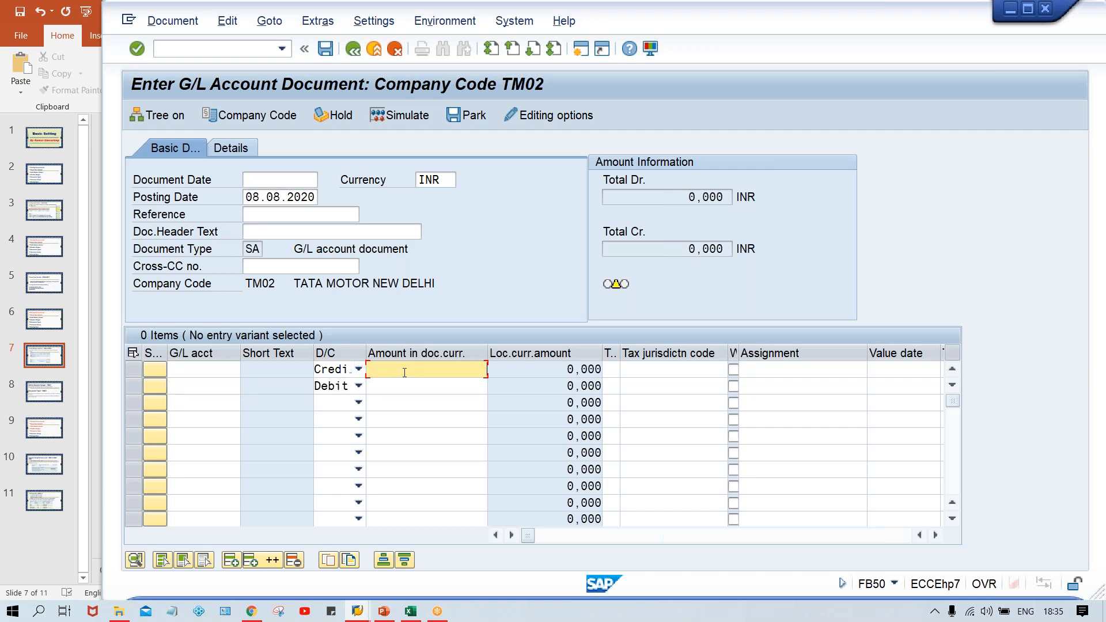
pyautogui.click(424, 389)
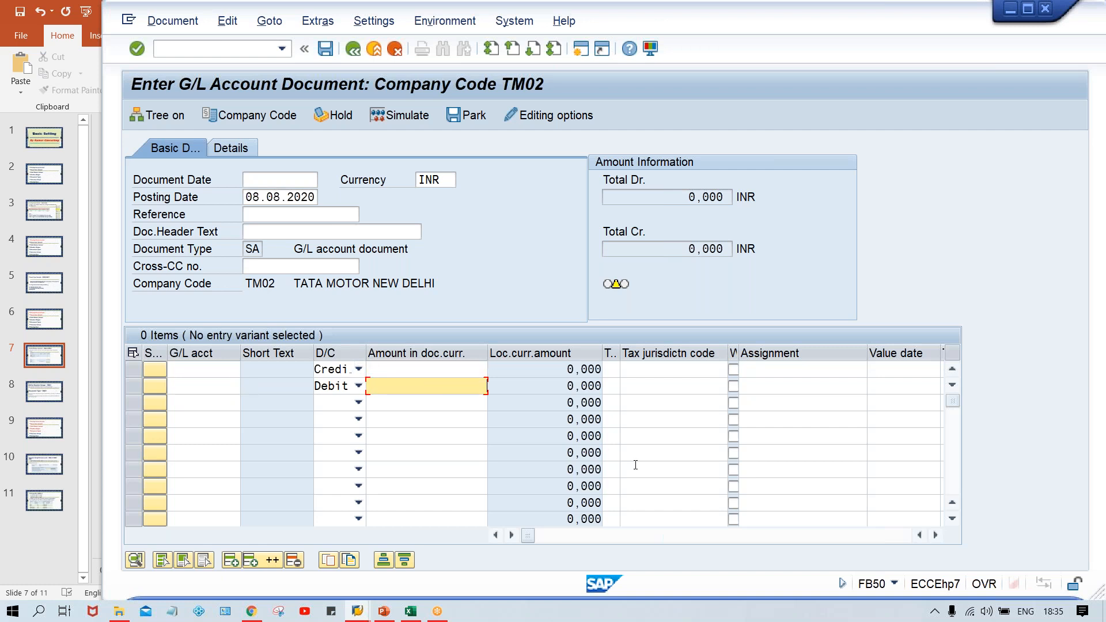
pyautogui.click(935, 535)
pyautogui.click(936, 535)
pyautogui.click(935, 536)
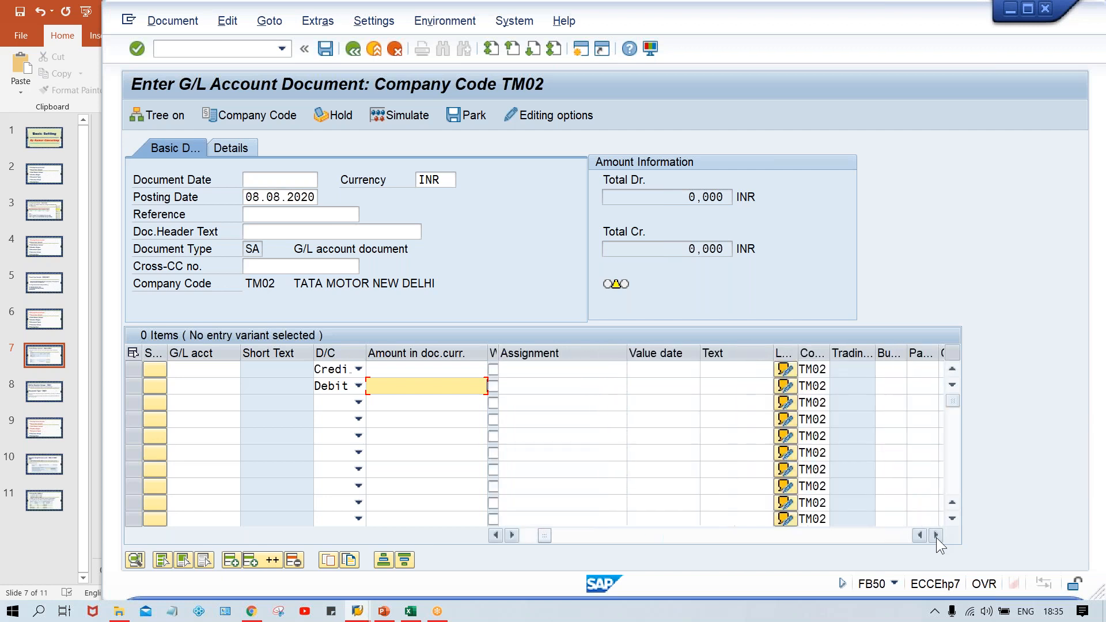
pyautogui.click(935, 535)
pyautogui.click(936, 535)
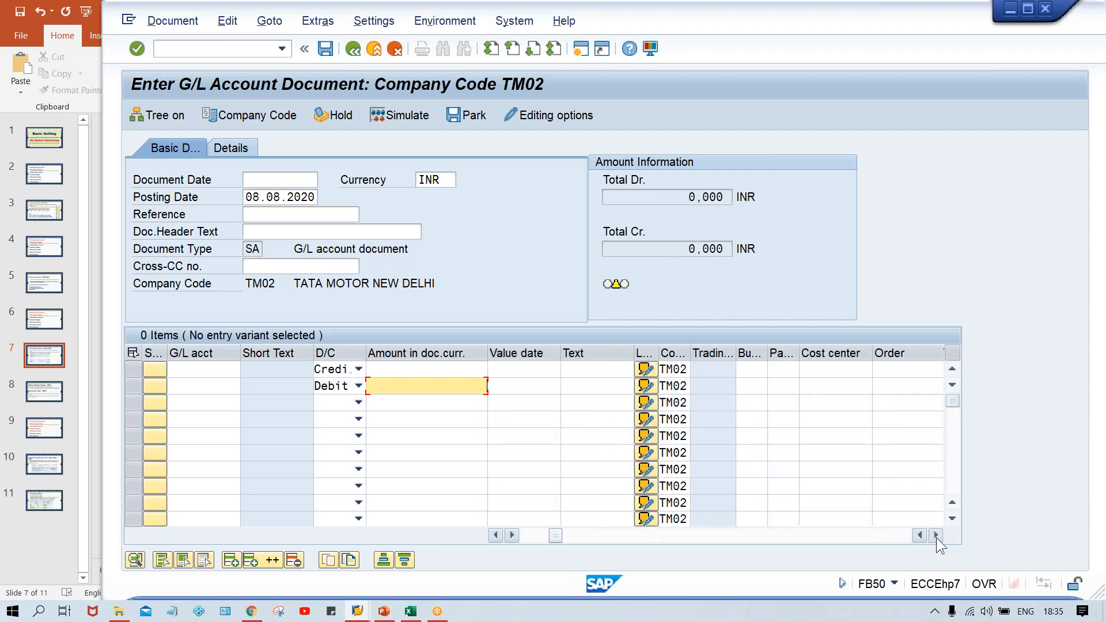
pyautogui.click(936, 536)
pyautogui.click(935, 535)
pyautogui.click(936, 536)
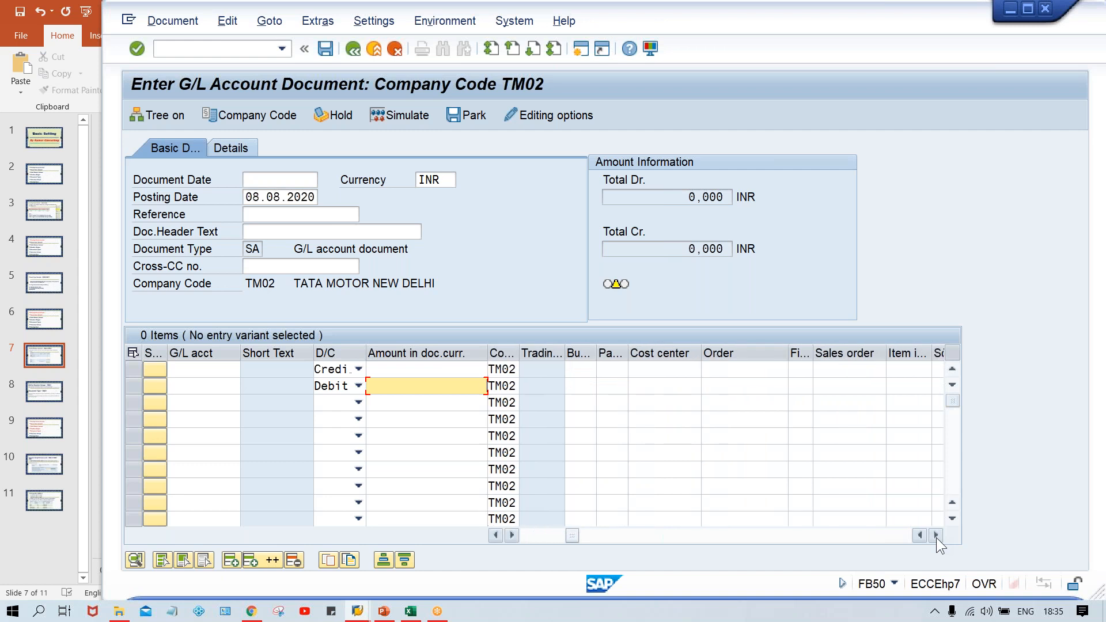
pyautogui.click(935, 535)
pyautogui.click(936, 535)
pyautogui.click(936, 535)
pyautogui.click(936, 535)
pyautogui.click(935, 535)
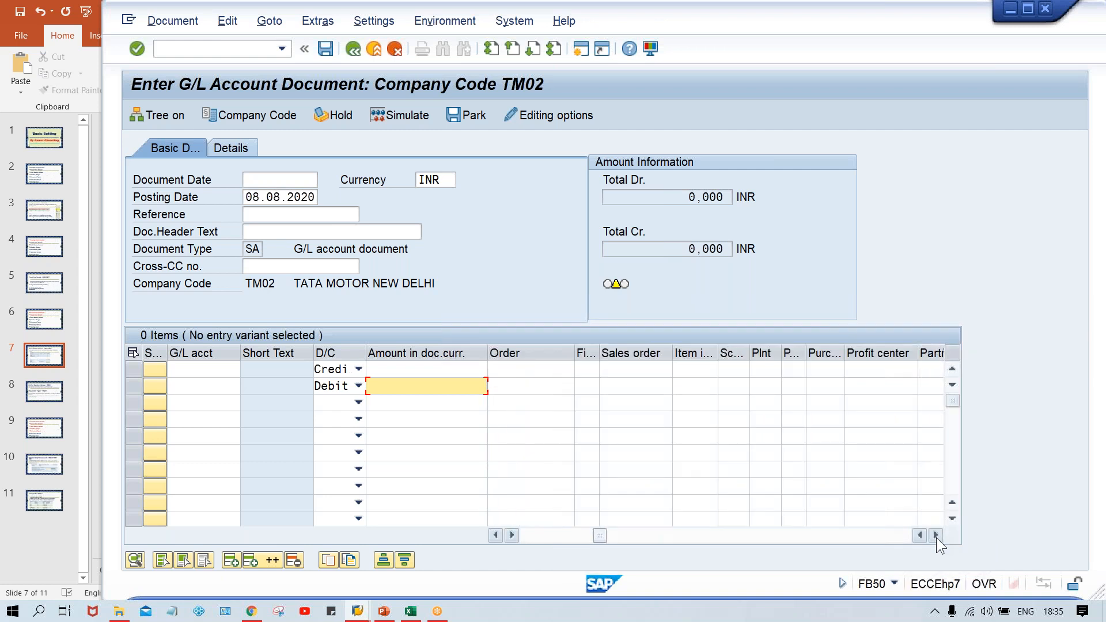
pyautogui.click(936, 535)
pyautogui.click(935, 535)
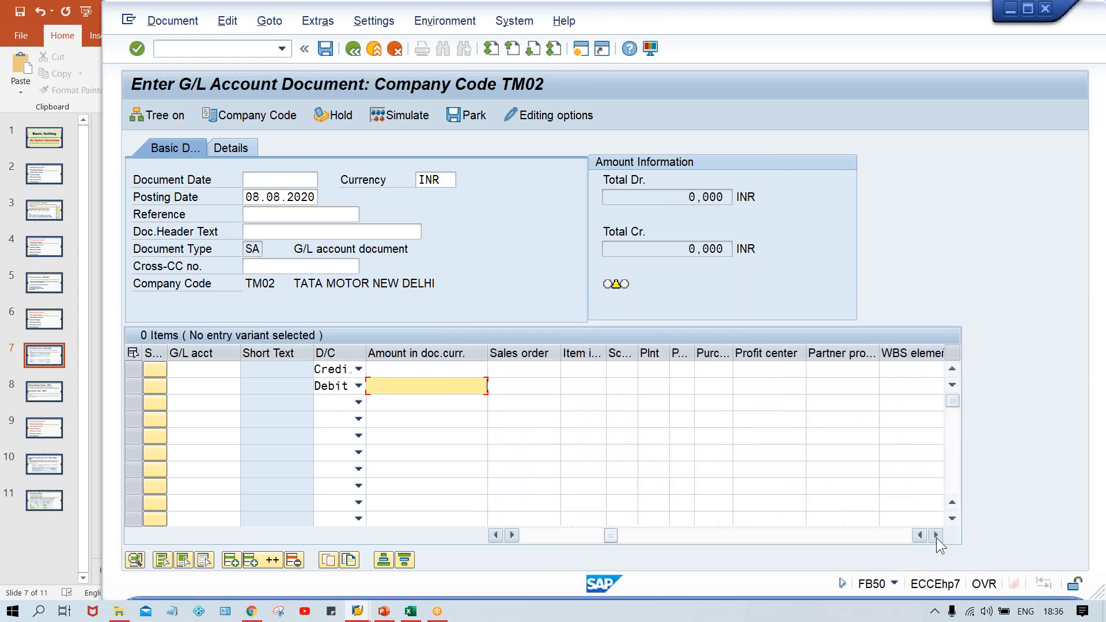
pyautogui.click(936, 535)
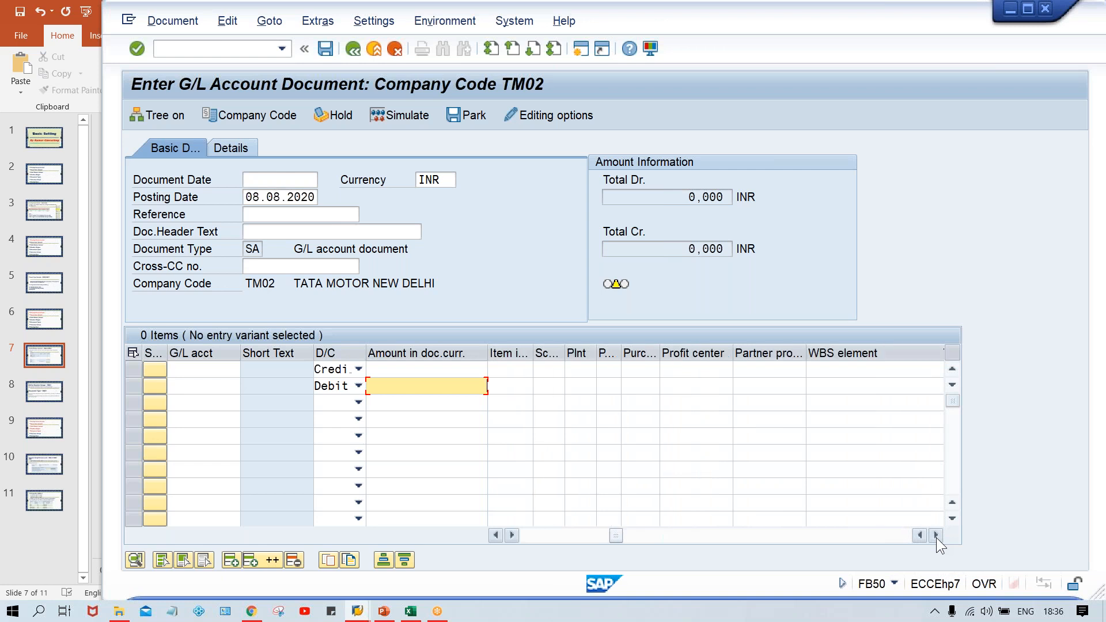
pyautogui.click(719, 371)
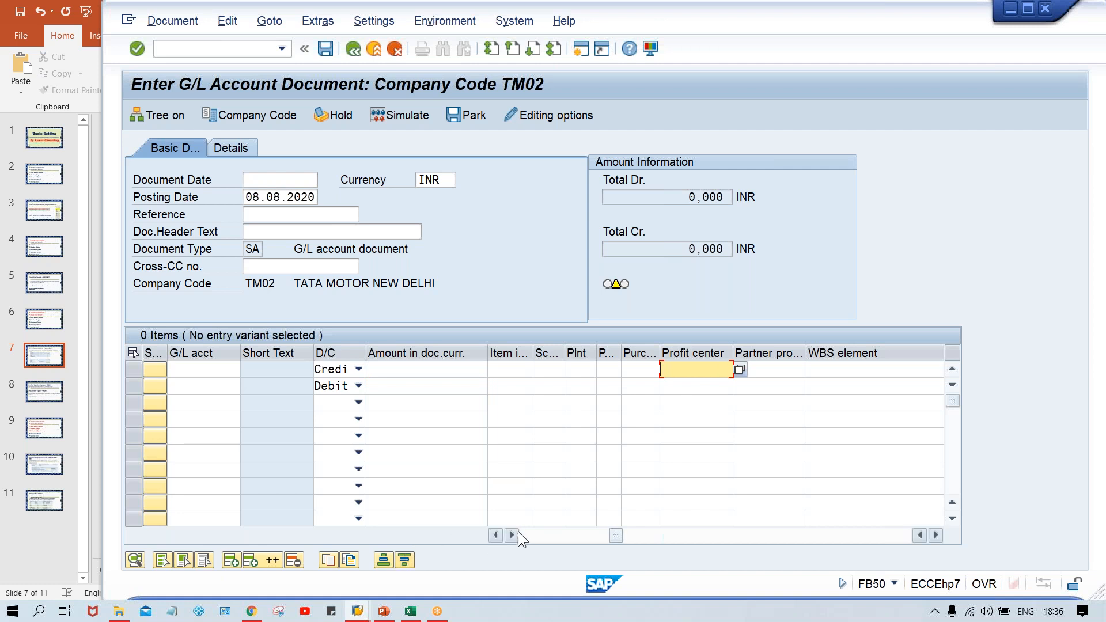
pyautogui.click(494, 536)
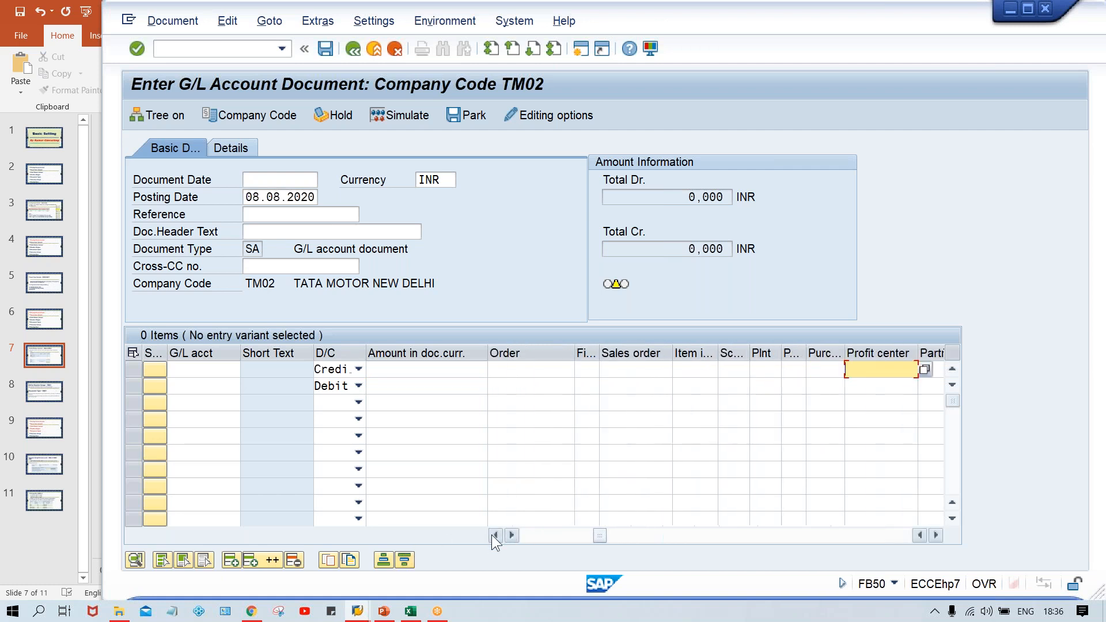
pyautogui.click(494, 536)
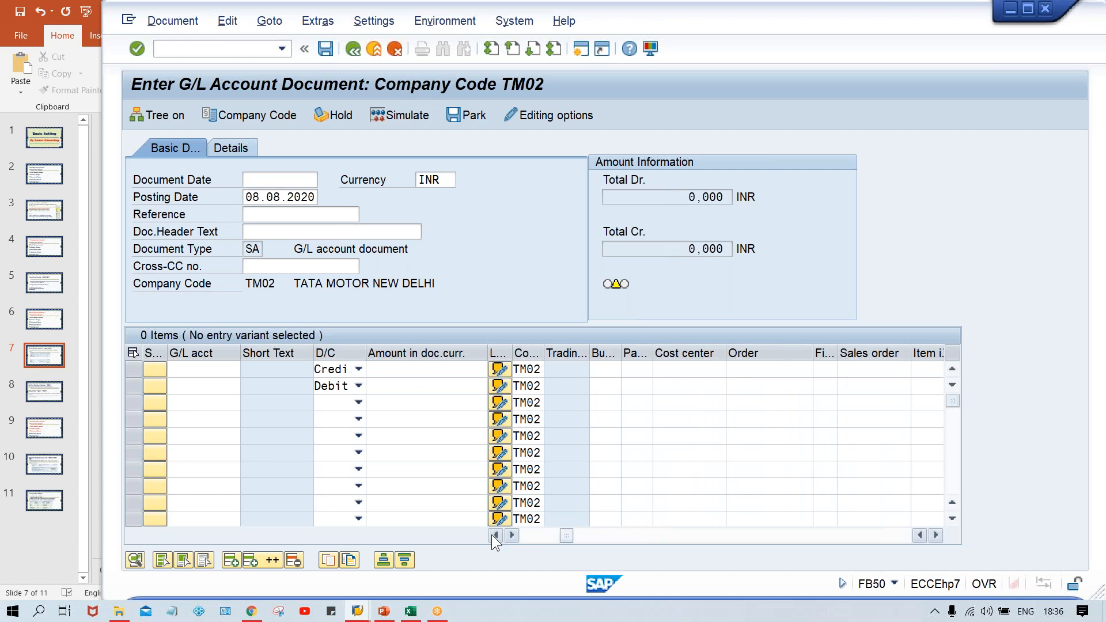
pyautogui.click(603, 370)
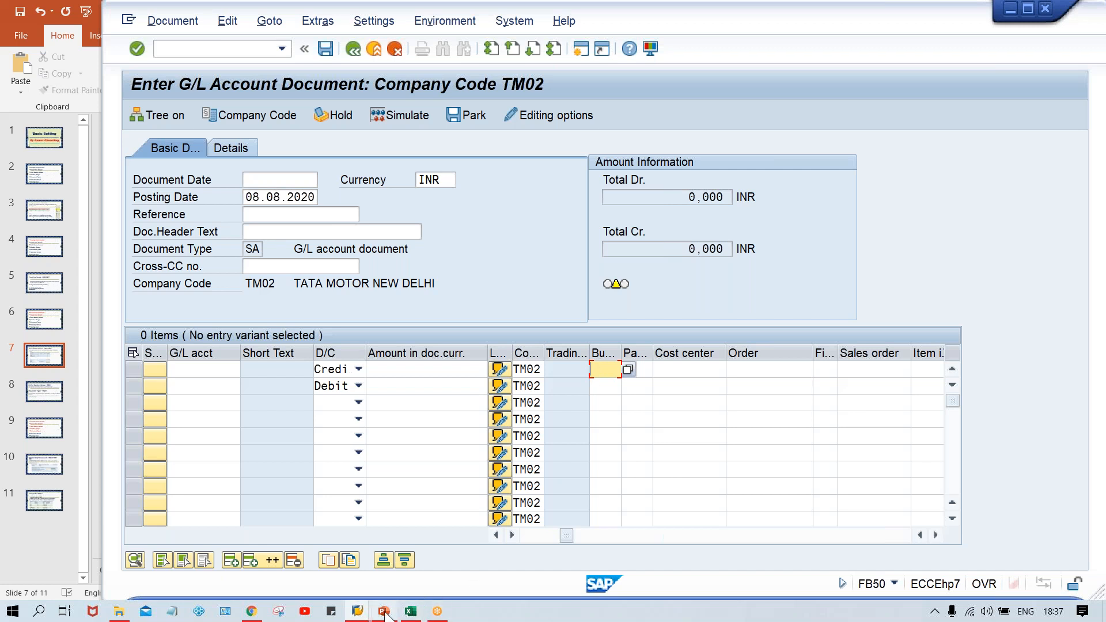
# Step: Switch to PowerPoint to view the slide on Field Status Variant - OBC4/OBC5
pyautogui.moveTo(384, 615)
pyautogui.click(376, 551)
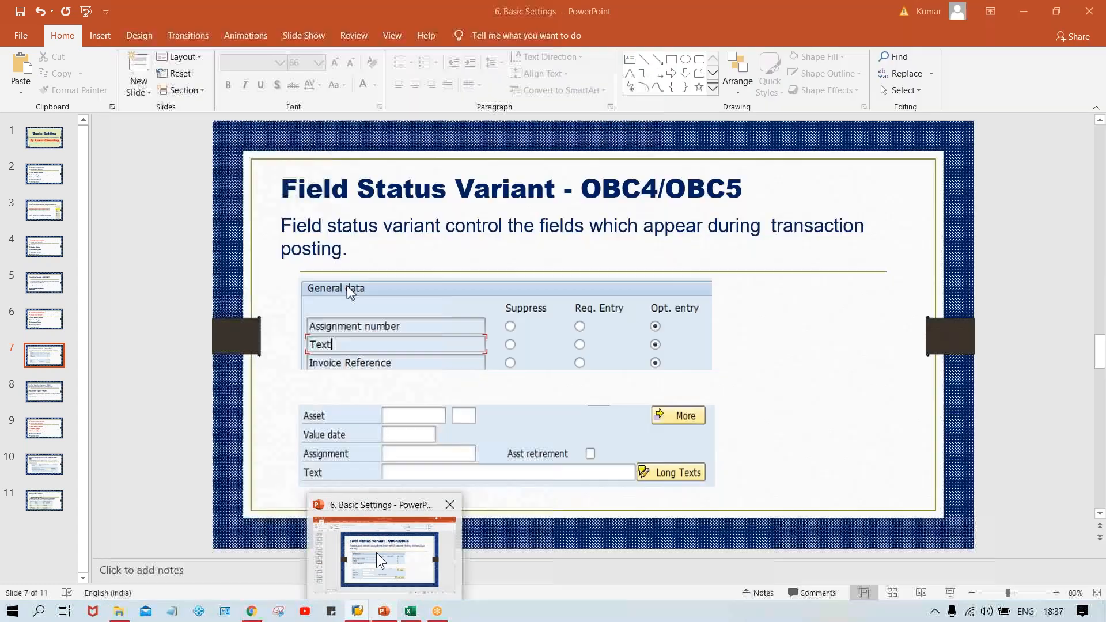
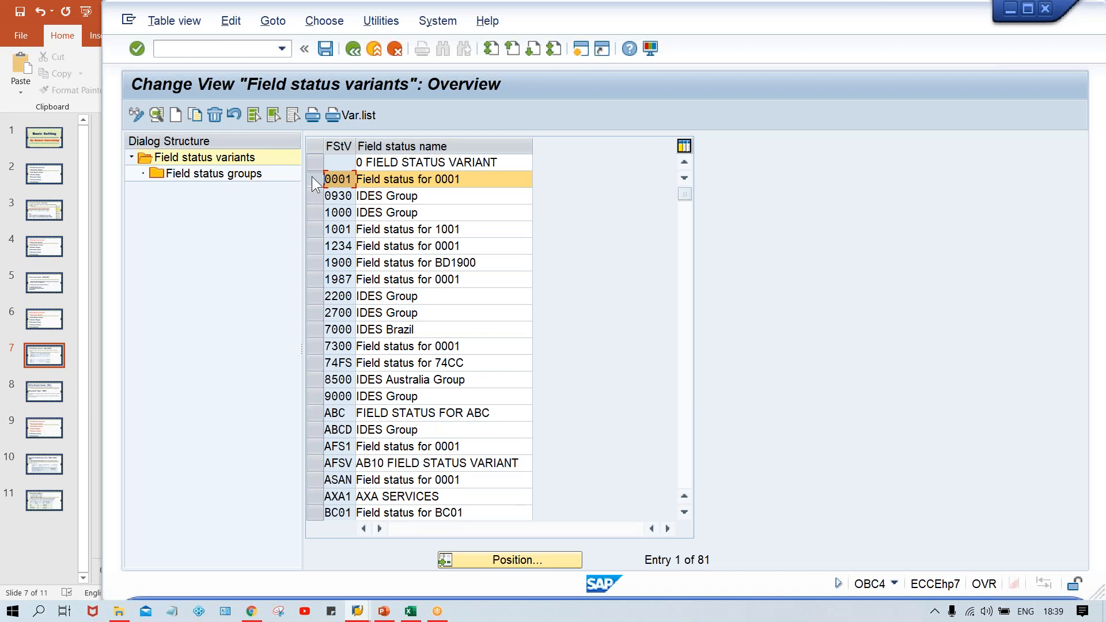
# Step: Start a copy of field status variant 0001 and enter TFSV as the new variant code
pyautogui.click(194, 114)
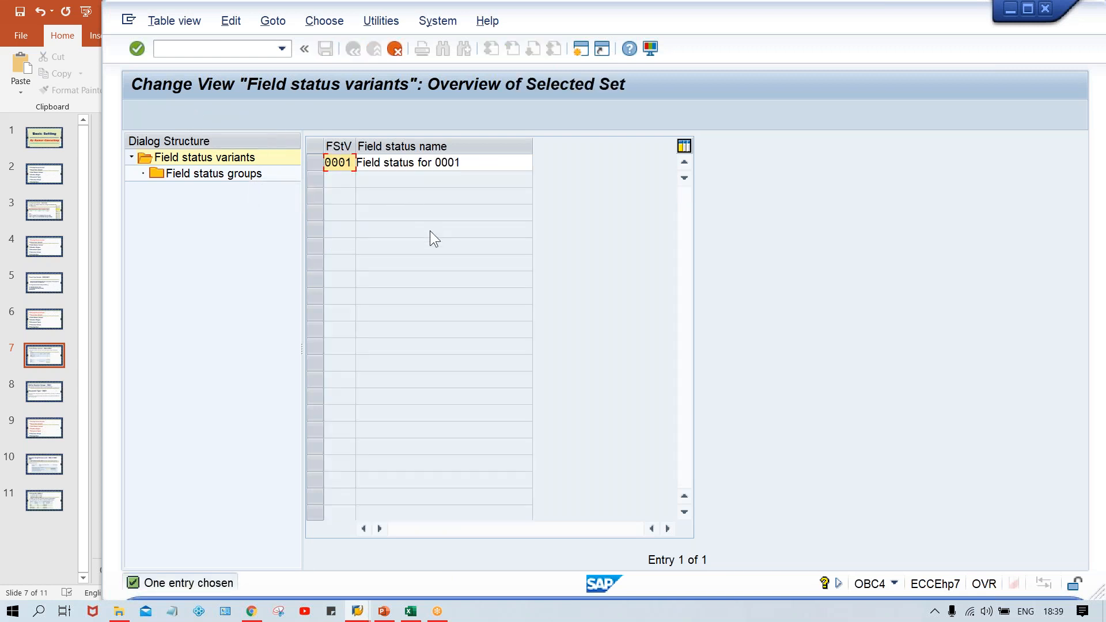
pyautogui.press('capslock')
pyautogui.write('TFSV')
pyautogui.press('Tab')
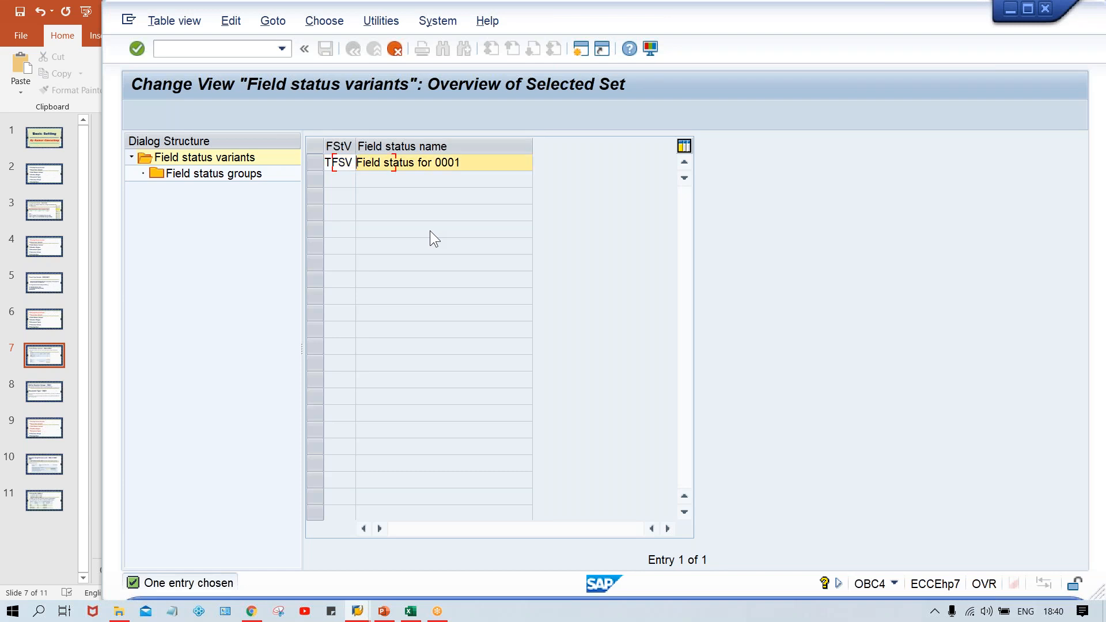
# Step: Replace the copied variant's field status name with "Field status for TM00"
pyautogui.press('Delete')
pyautogui.press('Delete')
pyautogui.press('Delete')
pyautogui.press('Delete')
pyautogui.press('Delete')
pyautogui.press('Delete')
pyautogui.press('Delete')
pyautogui.press('Delete')
pyautogui.press('Delete')
pyautogui.press('Delete')
pyautogui.press('Delete')
pyautogui.press('Delete')
pyautogui.press('Delete')
pyautogui.press('Delete')
pyautogui.press('Delete')
pyautogui.press('Delete')
pyautogui.press('Delete')
pyautogui.press('Delete')
pyautogui.press('Delete')
pyautogui.press('Delete')
pyautogui.press('Delete')
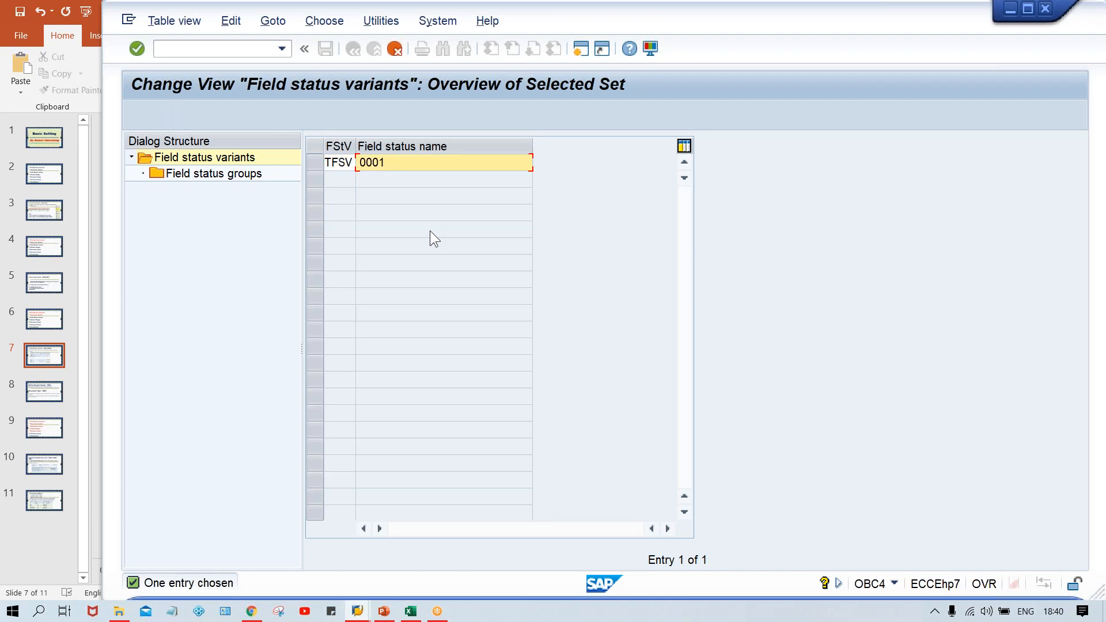
pyautogui.press('Down')
pyautogui.press('Down')
pyautogui.press('Down')
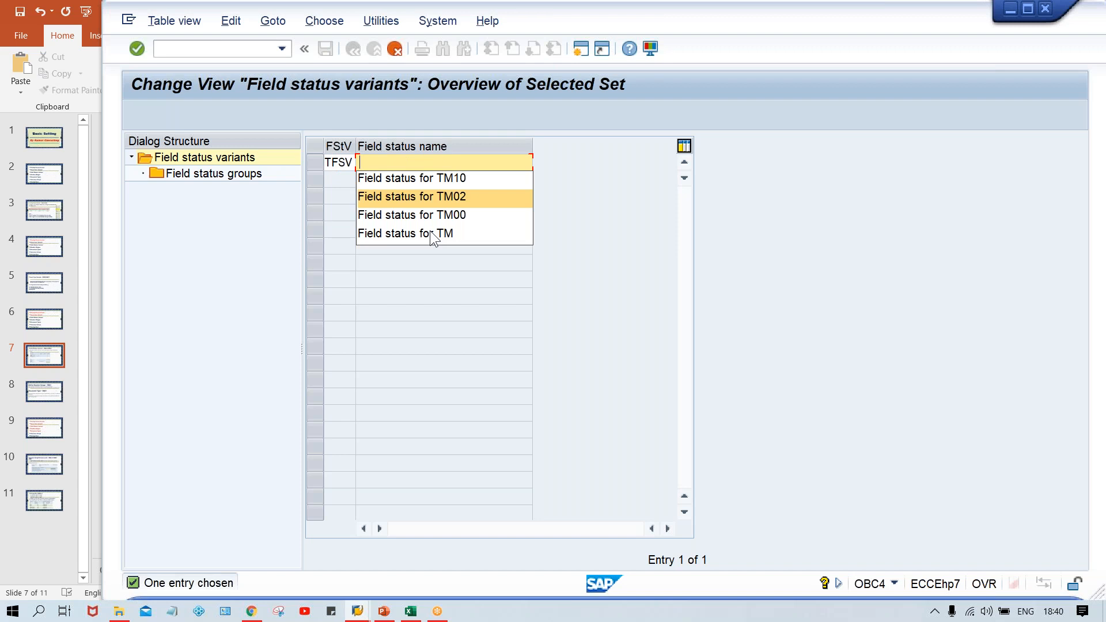
pyautogui.press('Return')
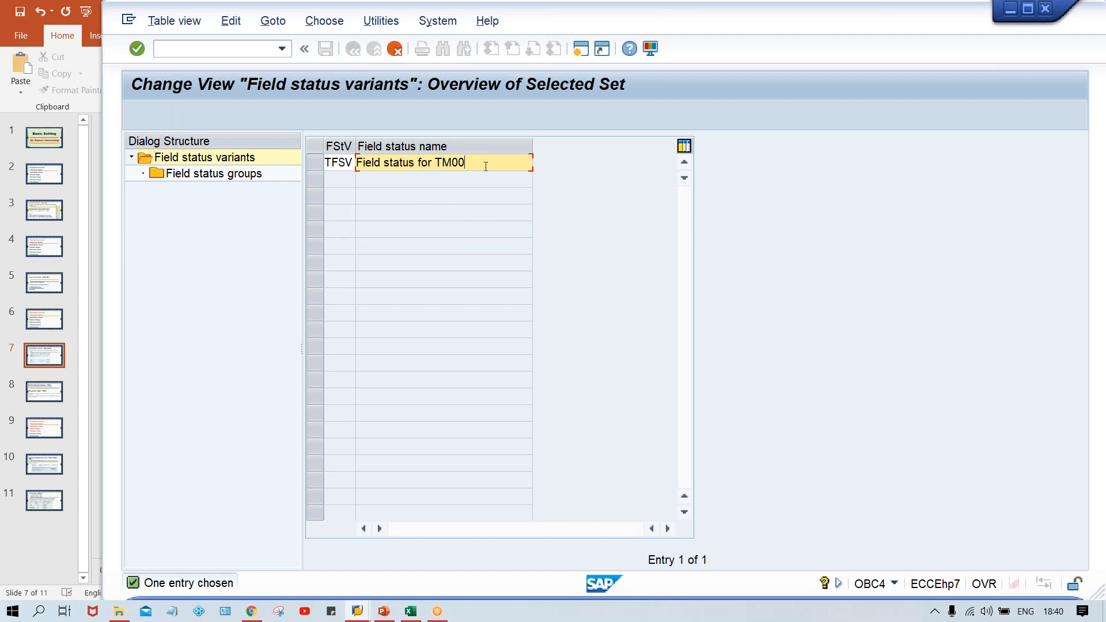
# Step: Complete the copy with all dependent entries and select the new TFSV variant
pyautogui.press('Return')
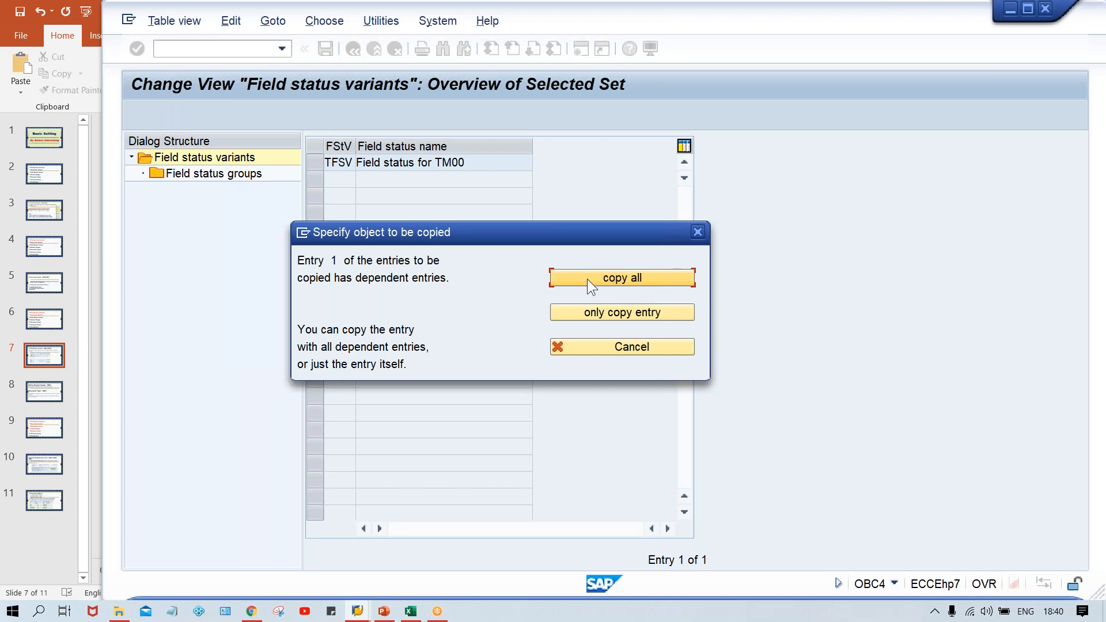
pyautogui.click(629, 279)
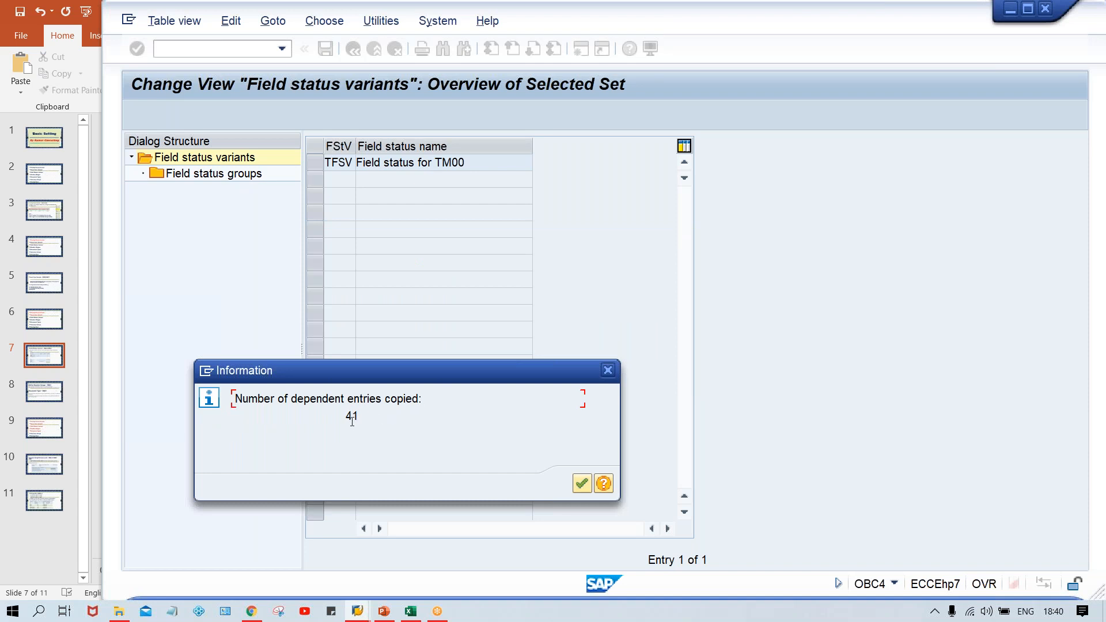
pyautogui.press('Return')
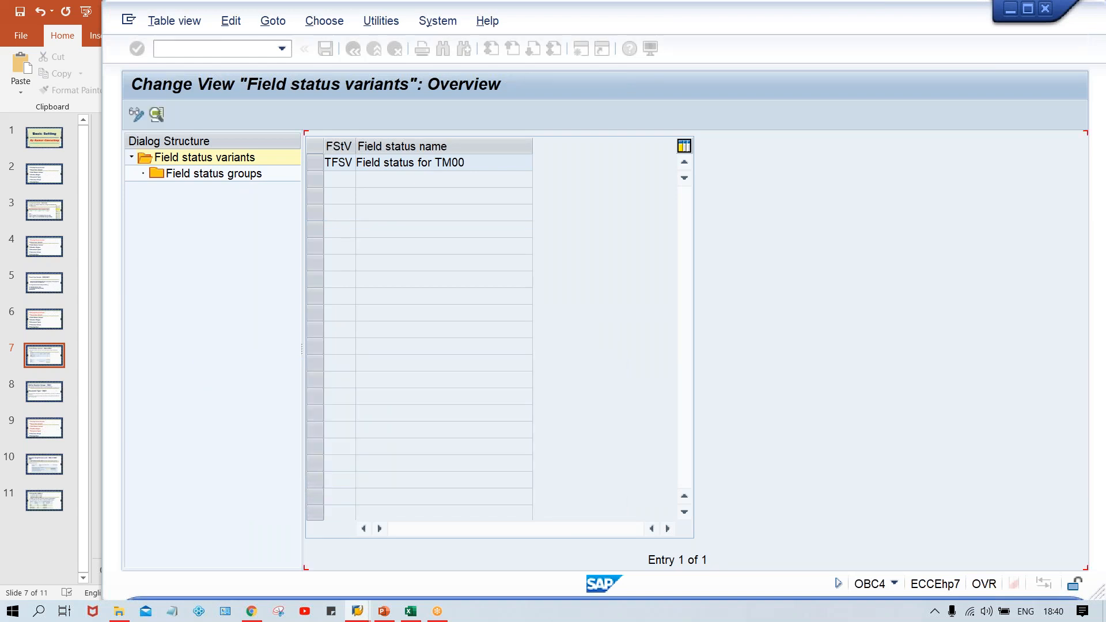
pyautogui.click(312, 166)
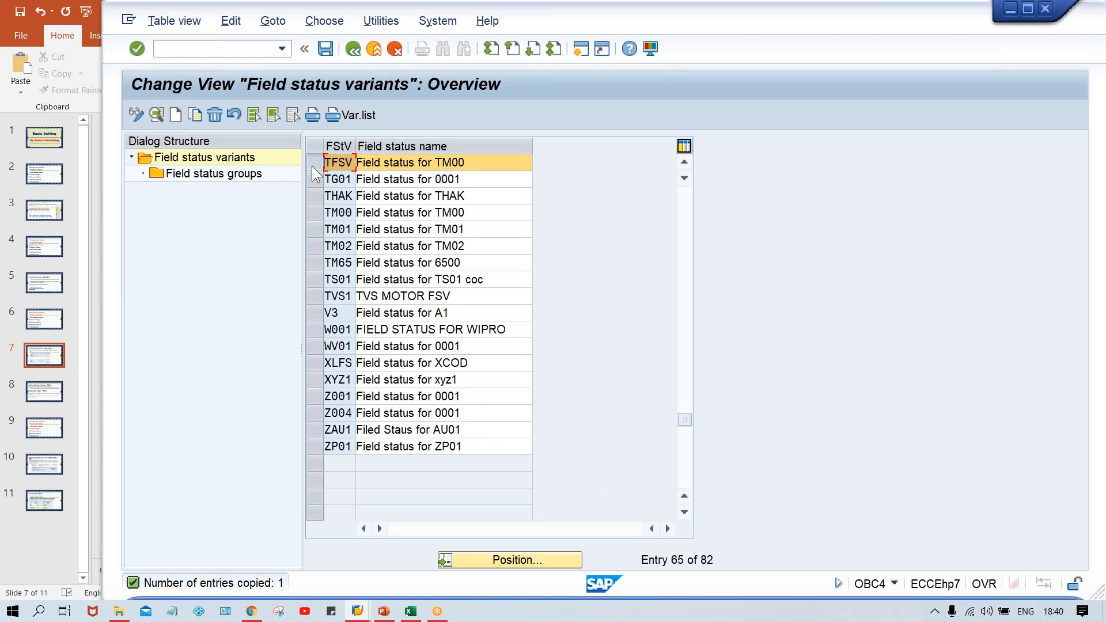
# Step: Examine the field status groups of variant TFSV, including the General data field settings of group G001, and return to the group list
pyautogui.click(220, 174)
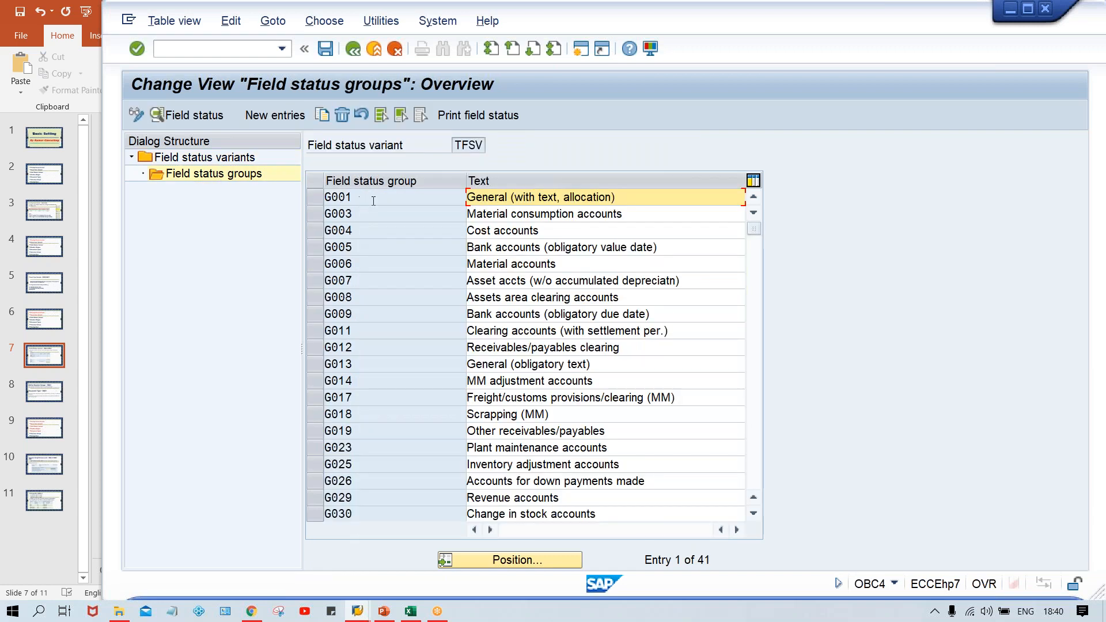
pyautogui.click(378, 203)
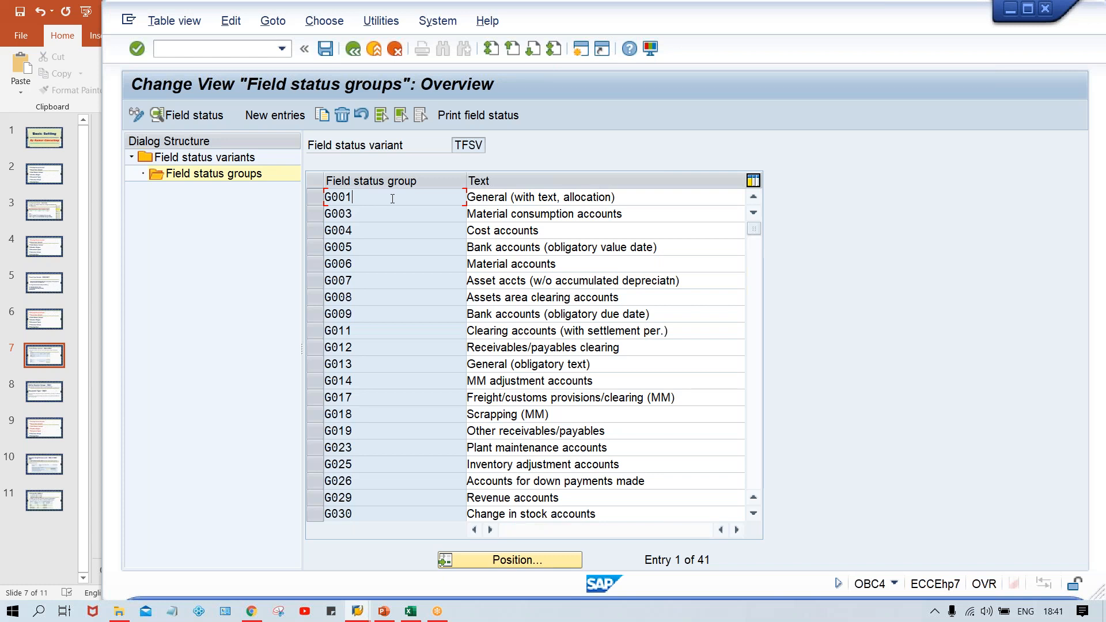
pyautogui.doubleClick(376, 198)
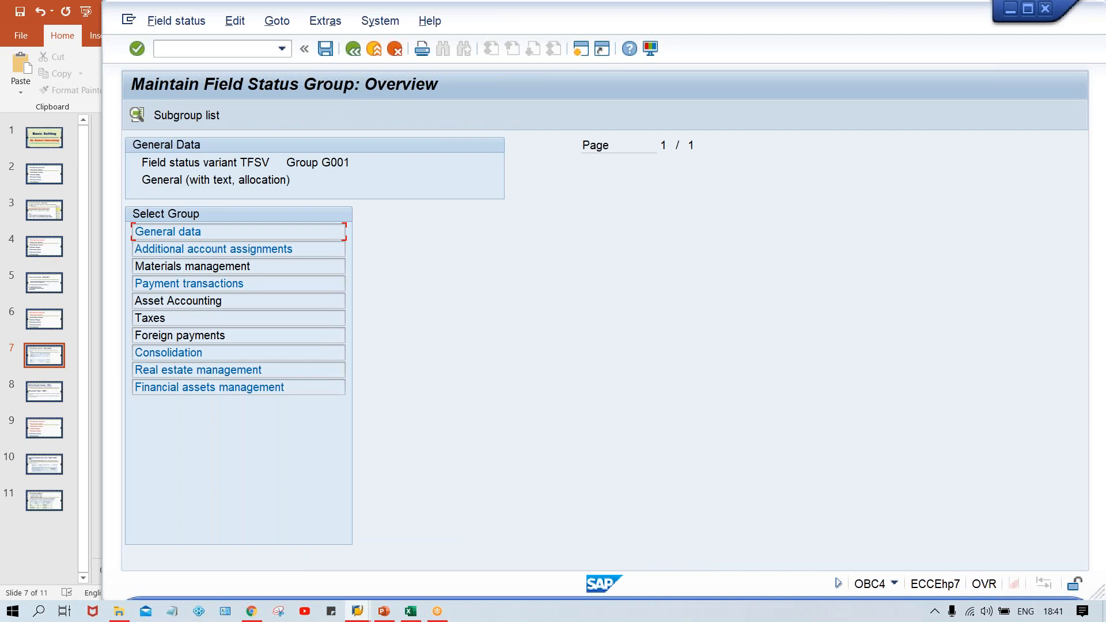
pyautogui.doubleClick(261, 230)
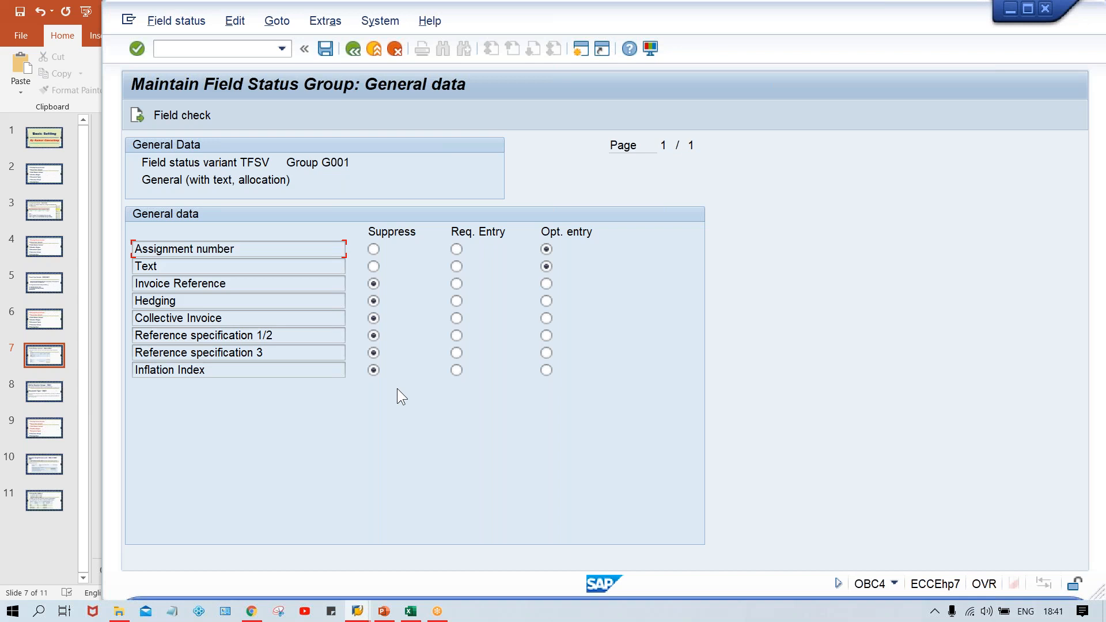
pyautogui.click(352, 50)
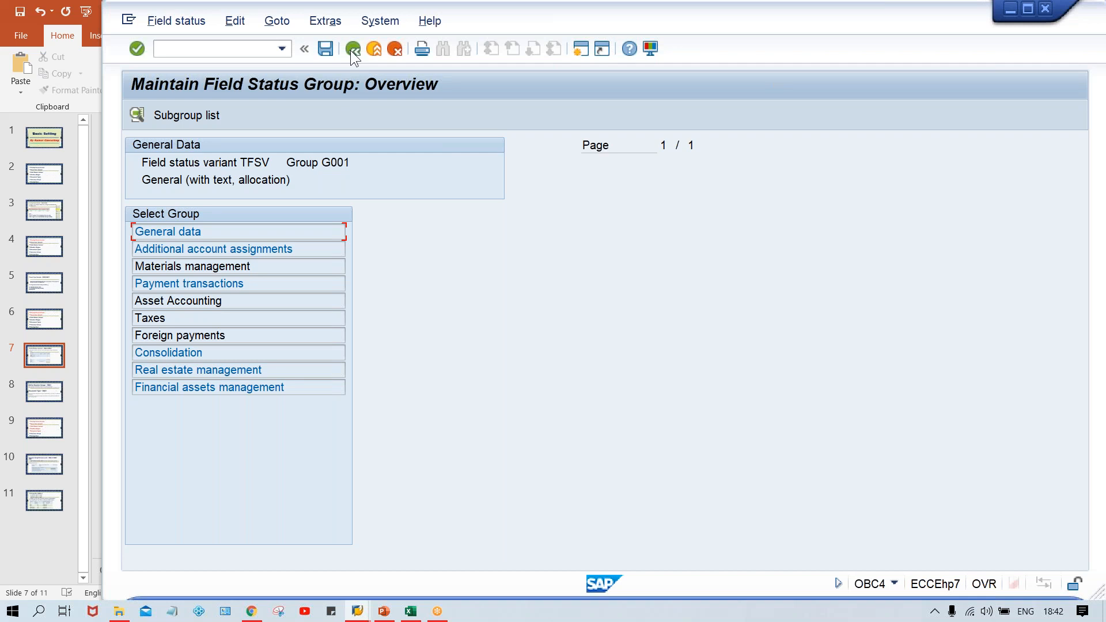
pyautogui.click(351, 49)
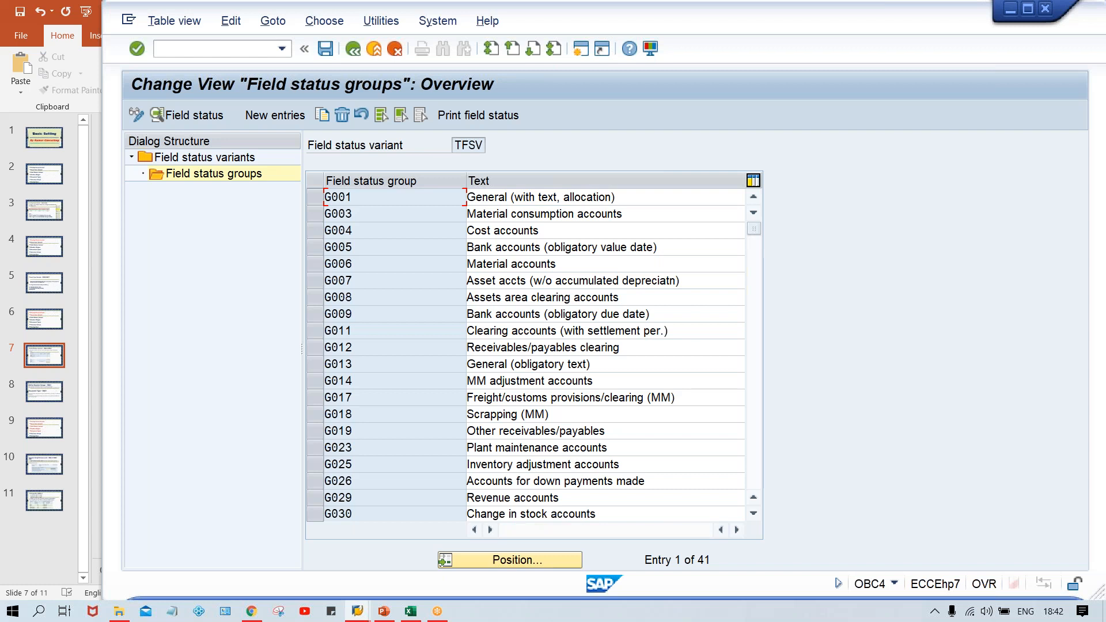
pyautogui.moveTo(452, 145); pyautogui.dragTo(504, 145)
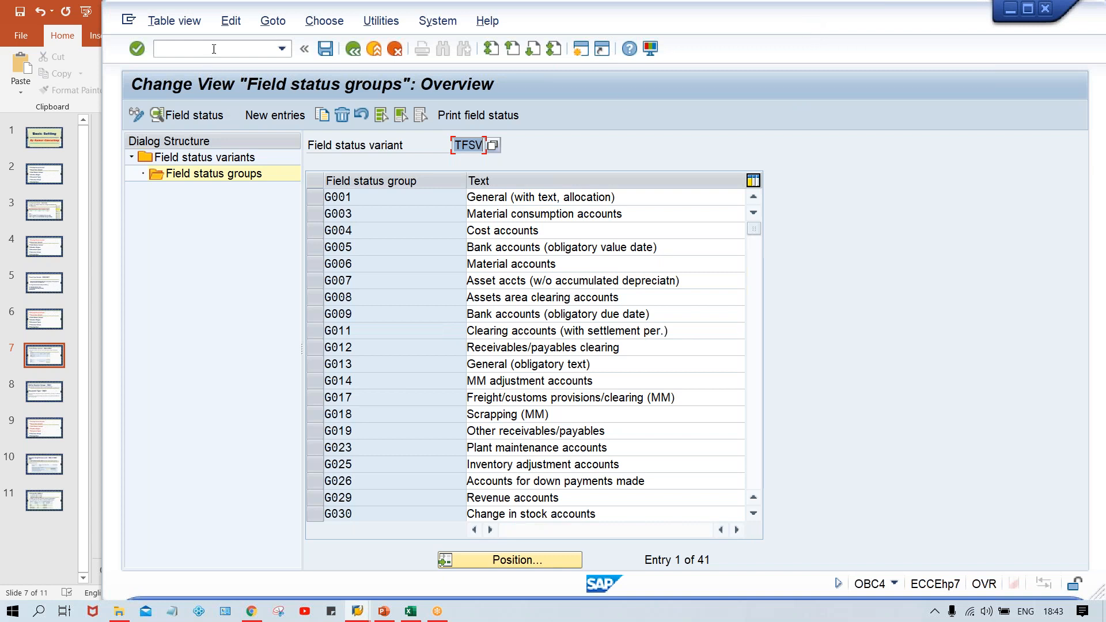
# Step: Try to open transaction OBC5 with /NOBC5 and decline to display the locked data
pyautogui.click(207, 48)
pyautogui.write('/NOB')
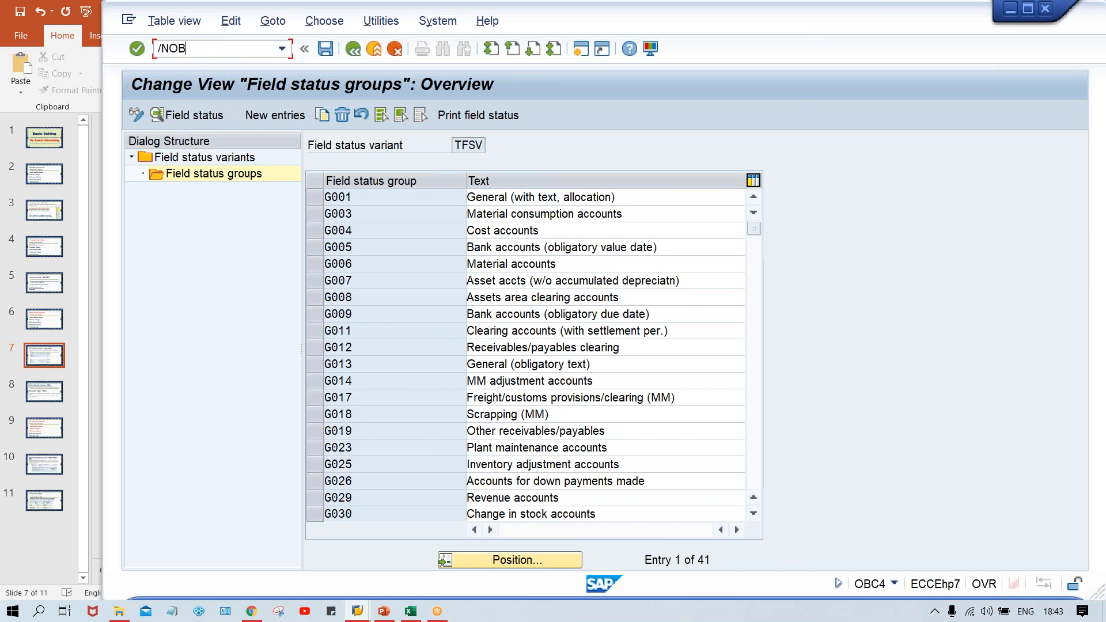
pyautogui.write('C5')
pyautogui.press('Return')
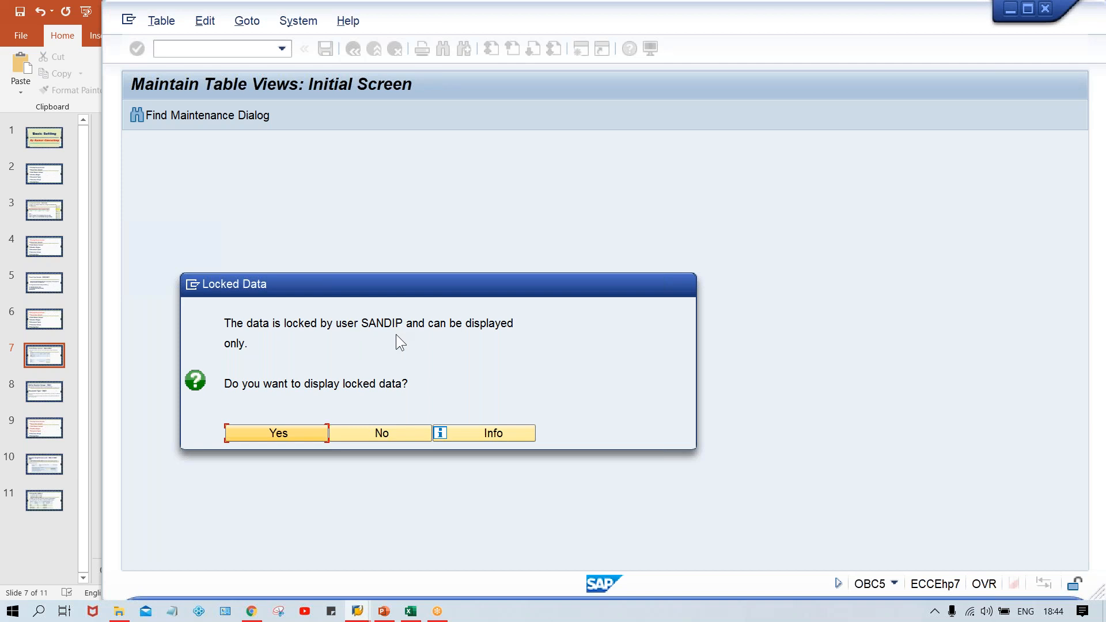
pyautogui.click(391, 429)
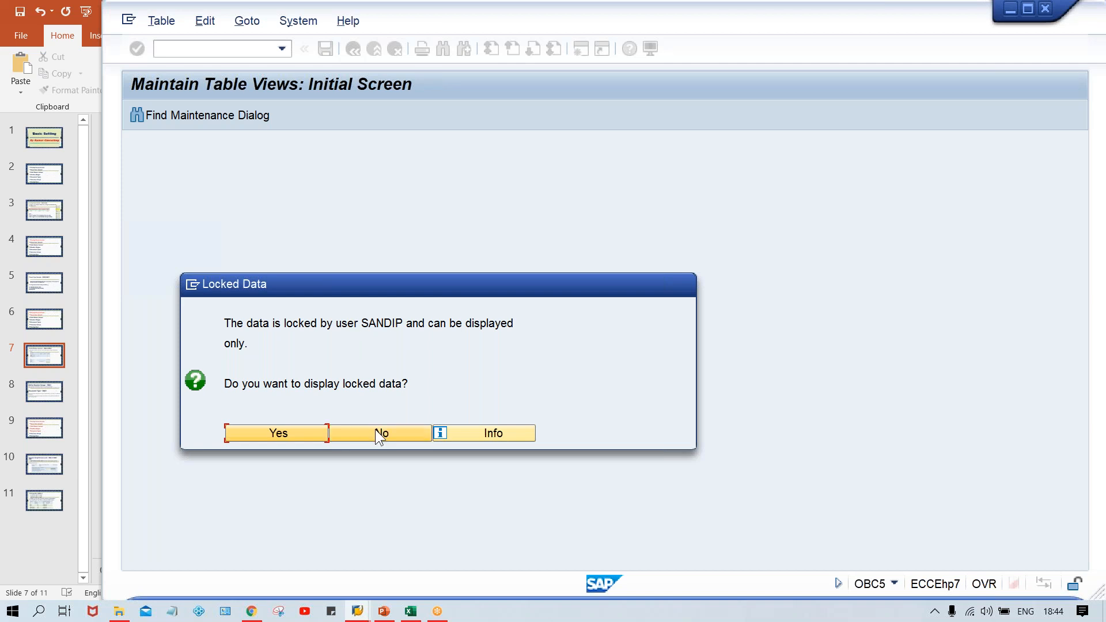
pyautogui.click(377, 431)
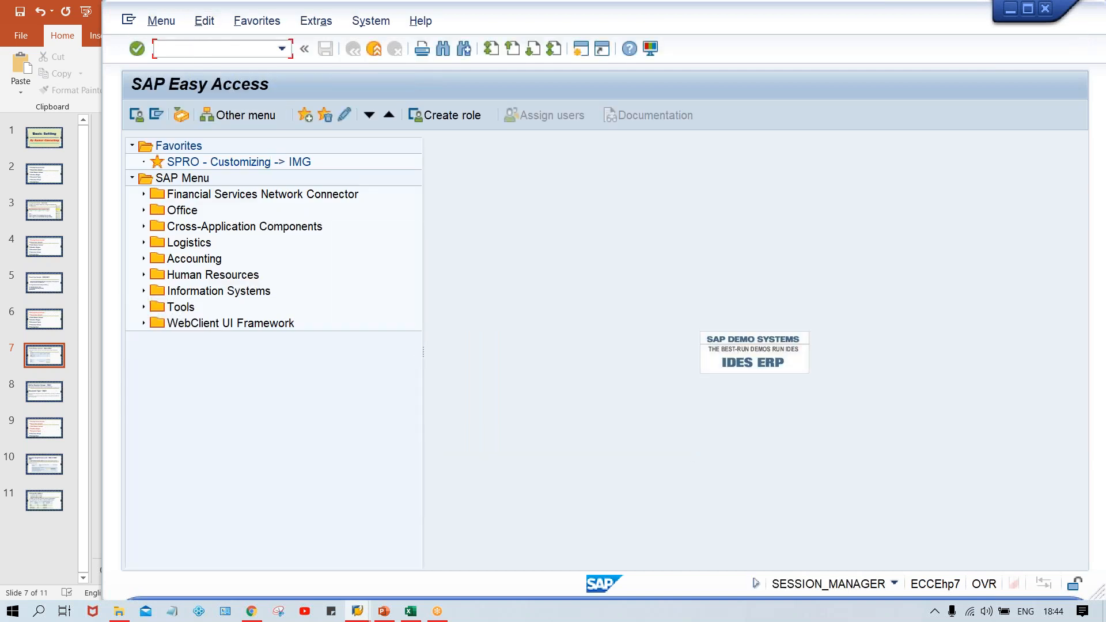
# Step: Open transaction SM12 and list the lock entries of client 800 with the user name filter cleared
pyautogui.write('SM12')
pyautogui.press('Return')
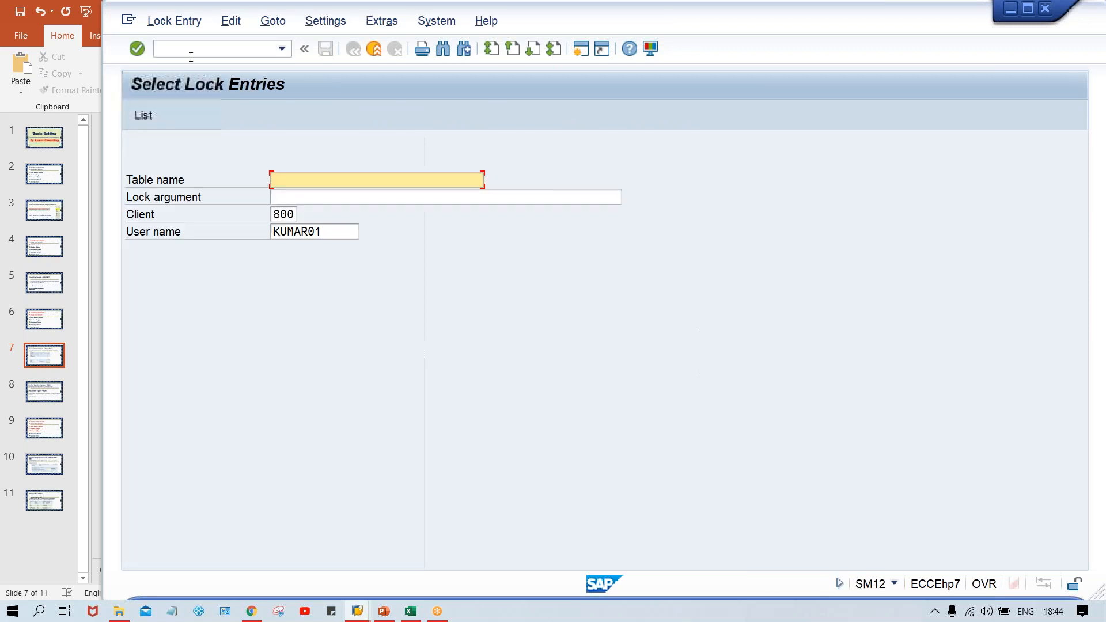
pyautogui.moveTo(336, 233); pyautogui.dragTo(272, 232)
pyautogui.press('BackSpace')
pyautogui.press('Return')
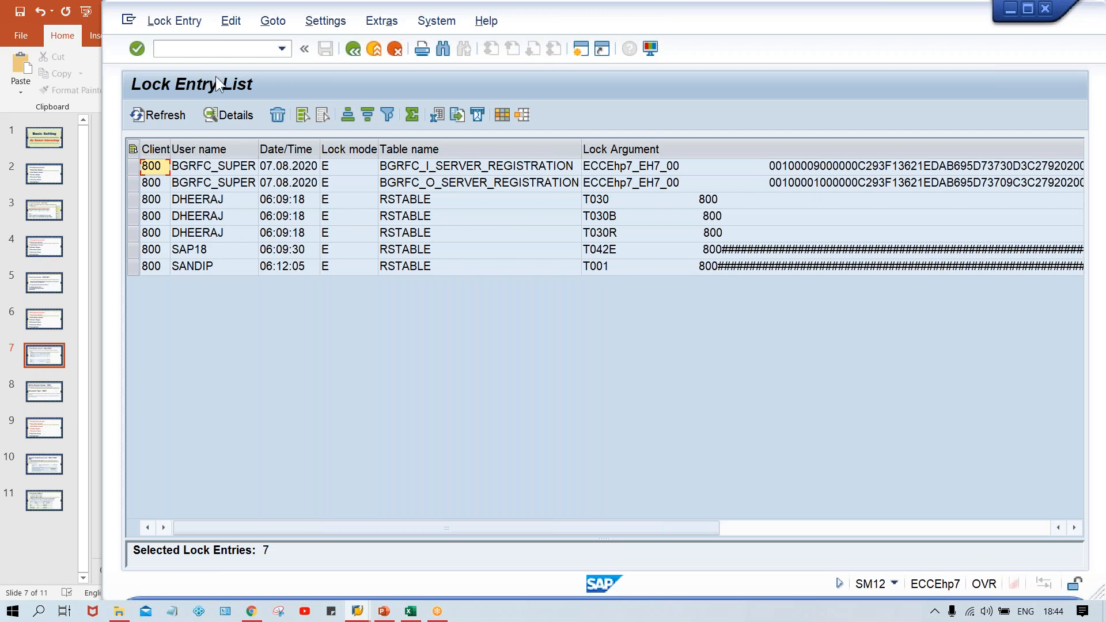
# Step: Delete all lock entries, close the help window, and delete all newly listed lock entries as well
pyautogui.click(171, 21)
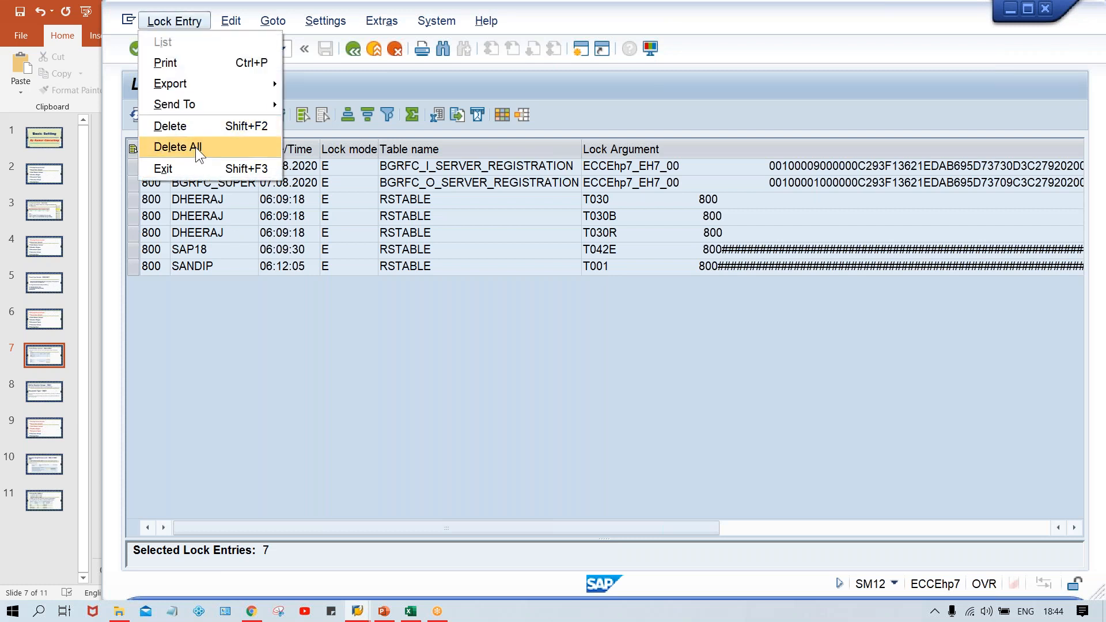
pyautogui.click(196, 147)
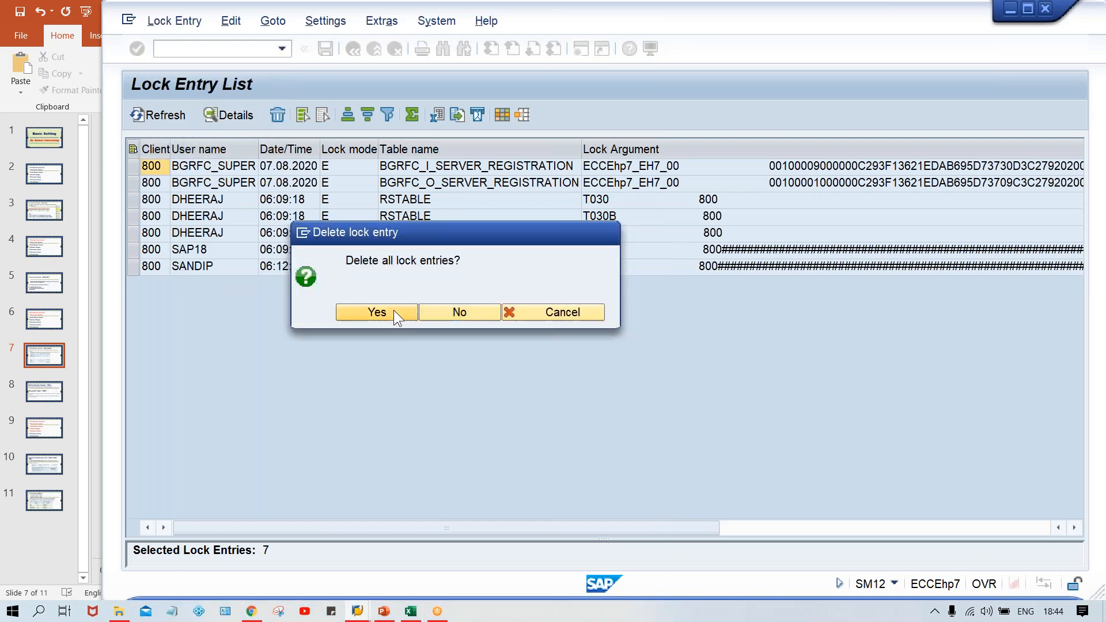
pyautogui.click(393, 310)
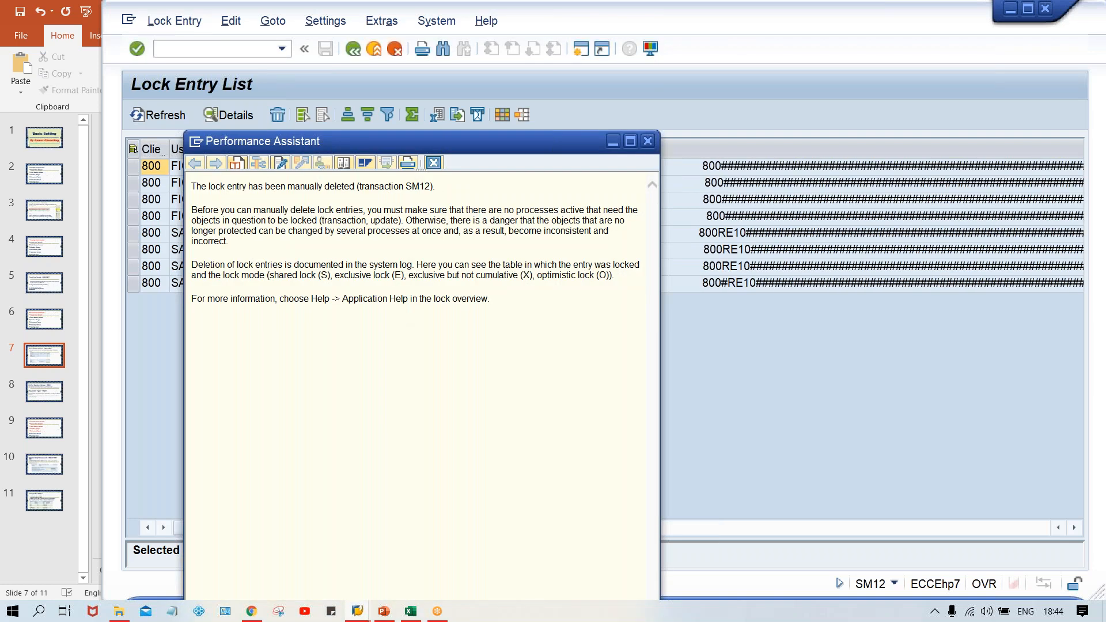
pyautogui.click(433, 162)
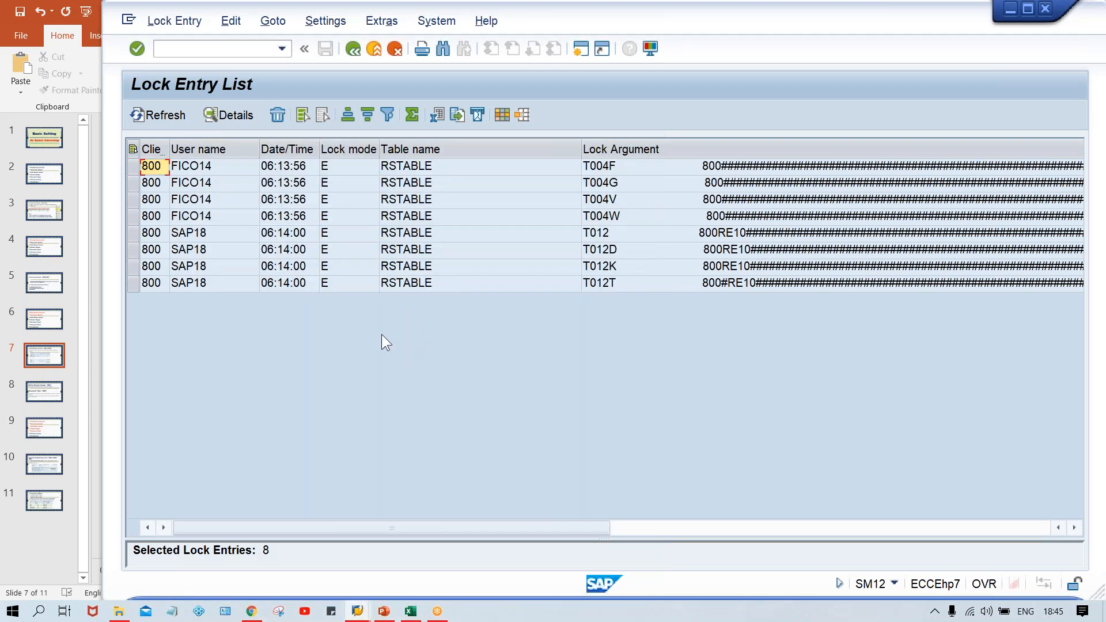
pyautogui.click(162, 20)
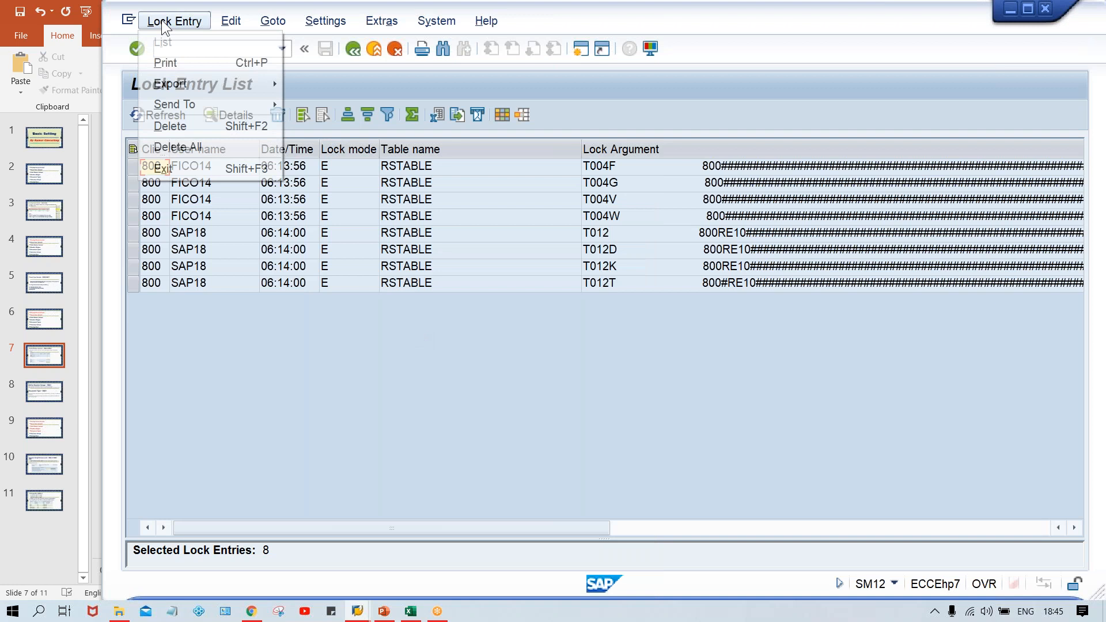
pyautogui.click(182, 142)
pyautogui.click(375, 313)
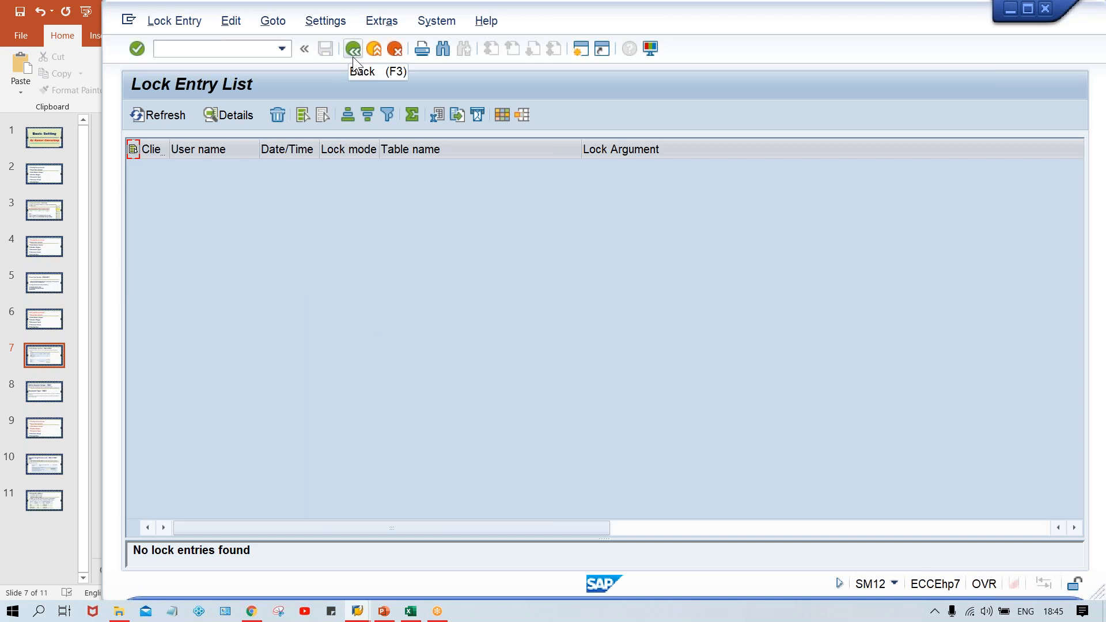
# Step: Open transaction OBC5 for assigning company codes to field status variants by reusing the earlier /NOBC5 command
pyautogui.click(204, 49)
pyautogui.press('Down')
pyautogui.press('Down')
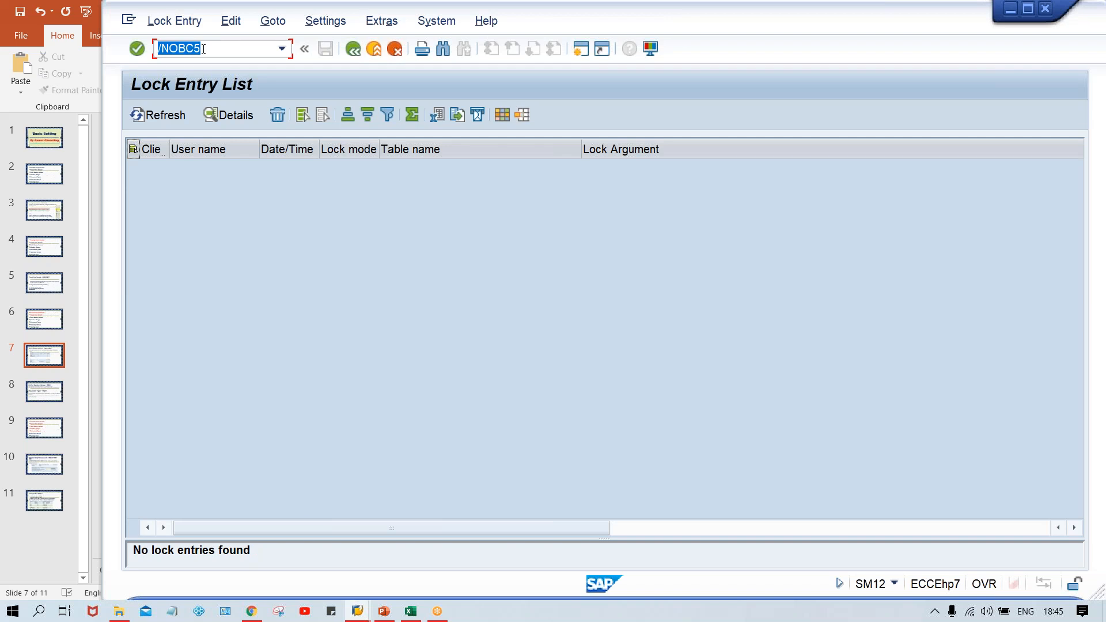
pyautogui.press('Right')
pyautogui.press('Return')
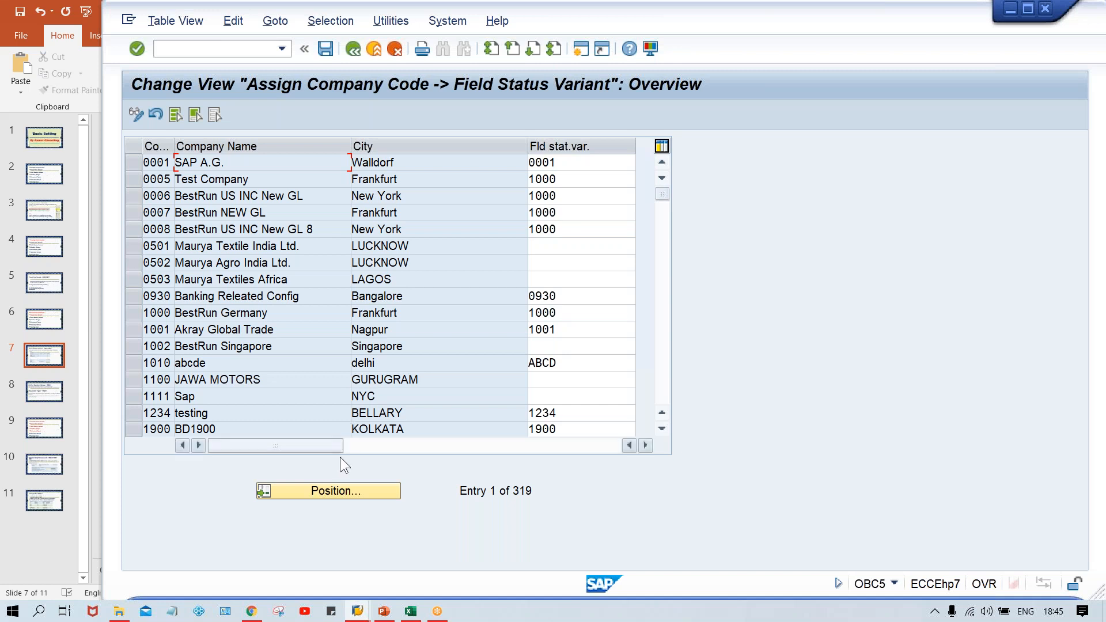
# Step: Position the assignment list at company code TM00
pyautogui.click(321, 491)
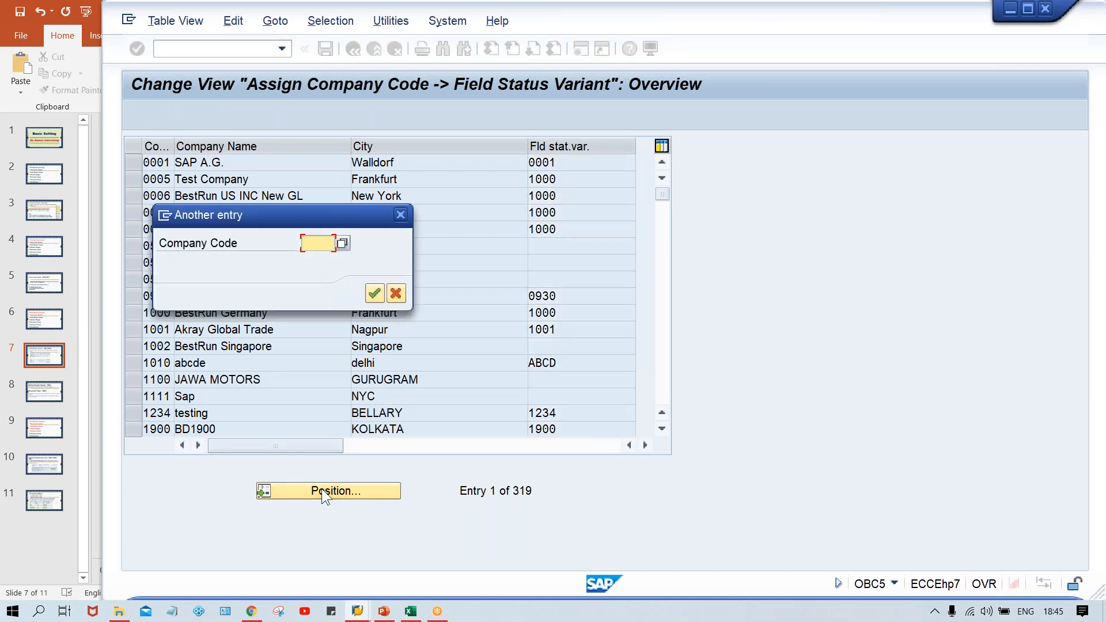
pyautogui.write('TR66')
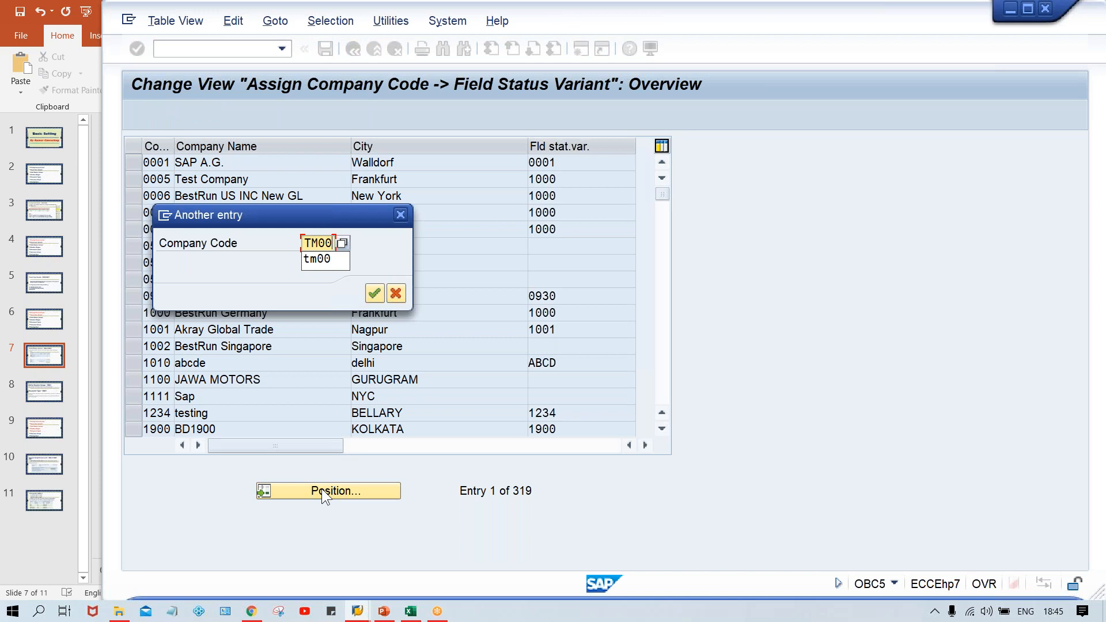
pyautogui.press('Return')
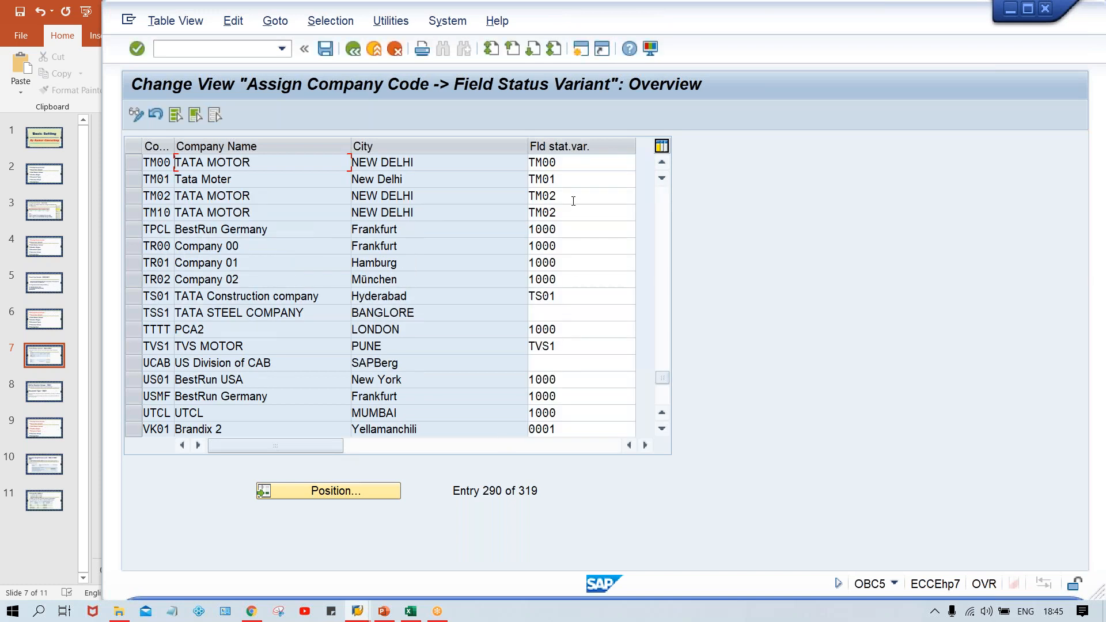
# Step: Try to assign field status variant TFSV to company code TM00
pyautogui.click(571, 174)
pyautogui.click(569, 163)
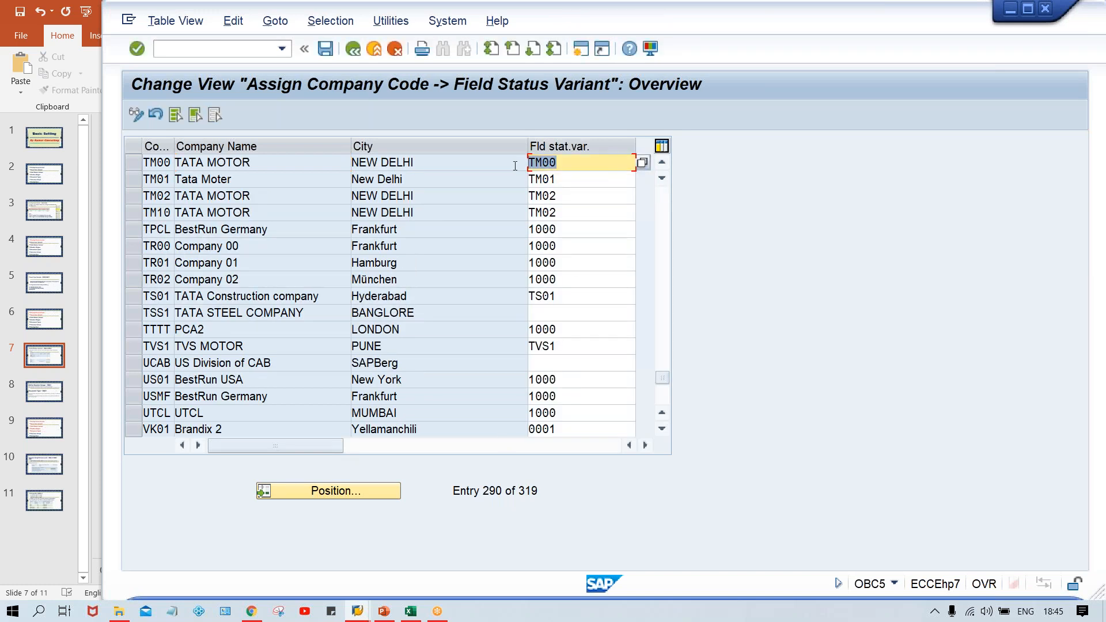
pyautogui.press('BackSpace')
pyautogui.press('BackSpace')
pyautogui.press('BackSpace')
pyautogui.press('BackSpace')
pyautogui.click(541, 166)
pyautogui.write('T')
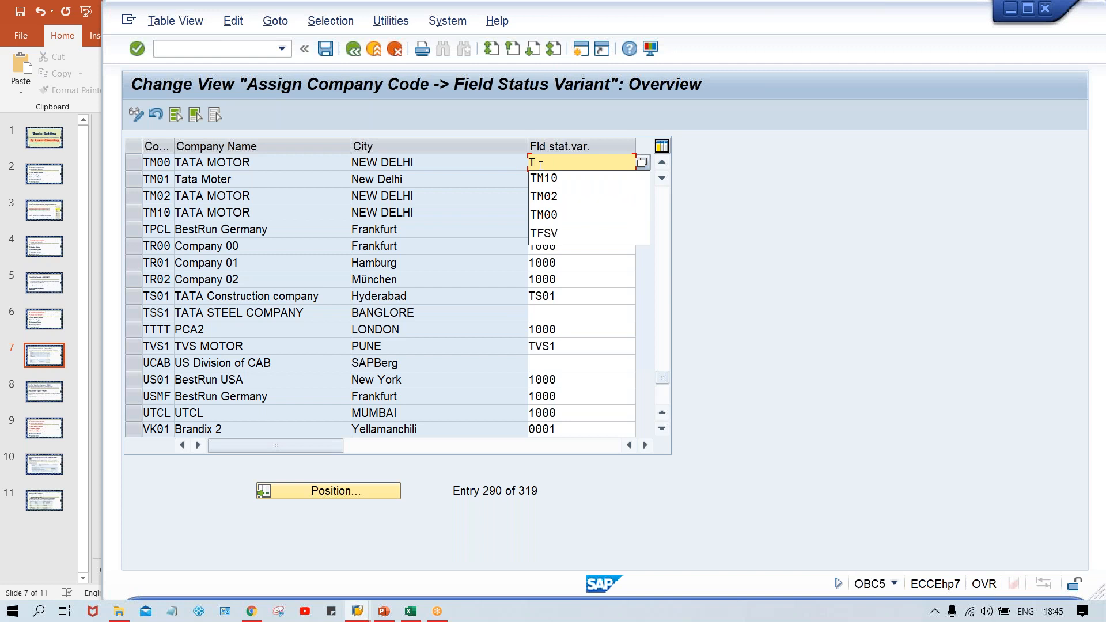
pyautogui.write('FSV')
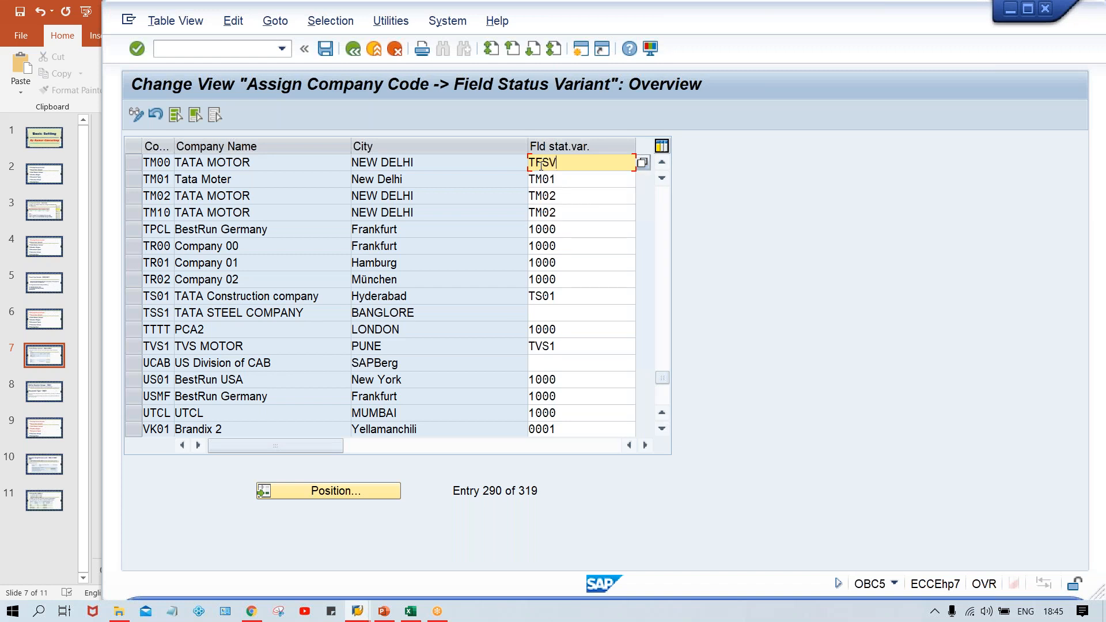
pyautogui.press('Return')
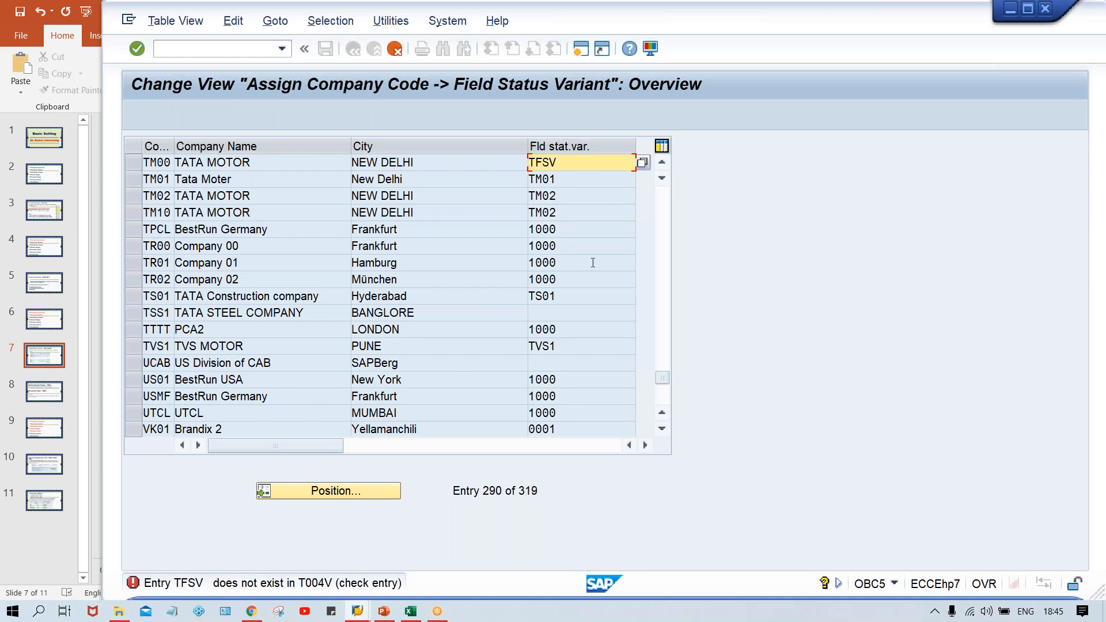
pyautogui.click(358, 612)
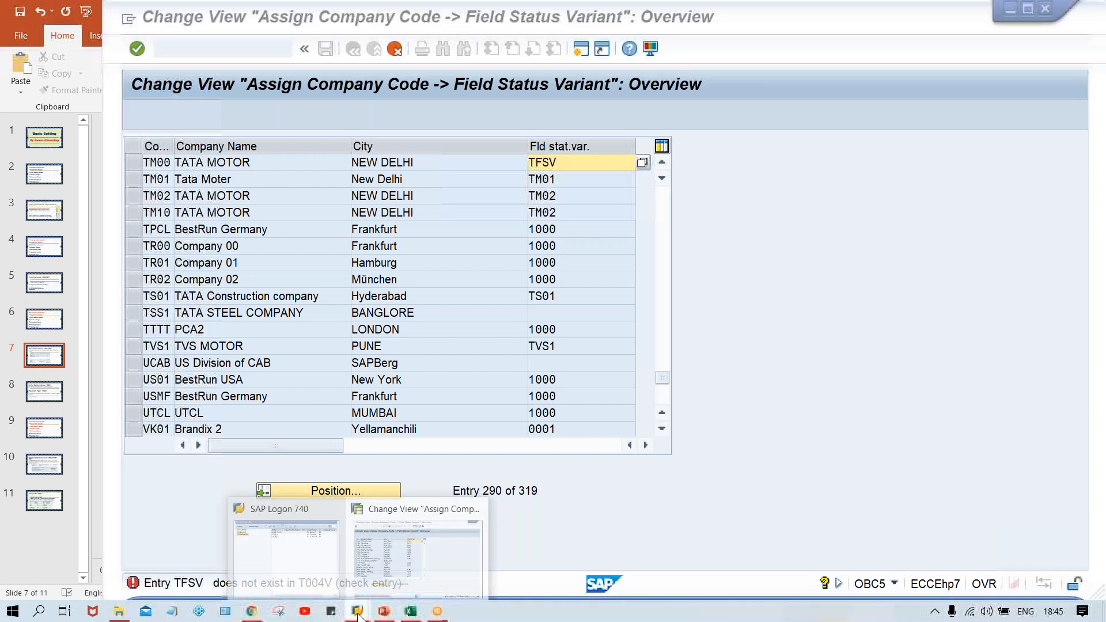
pyautogui.click(576, 167)
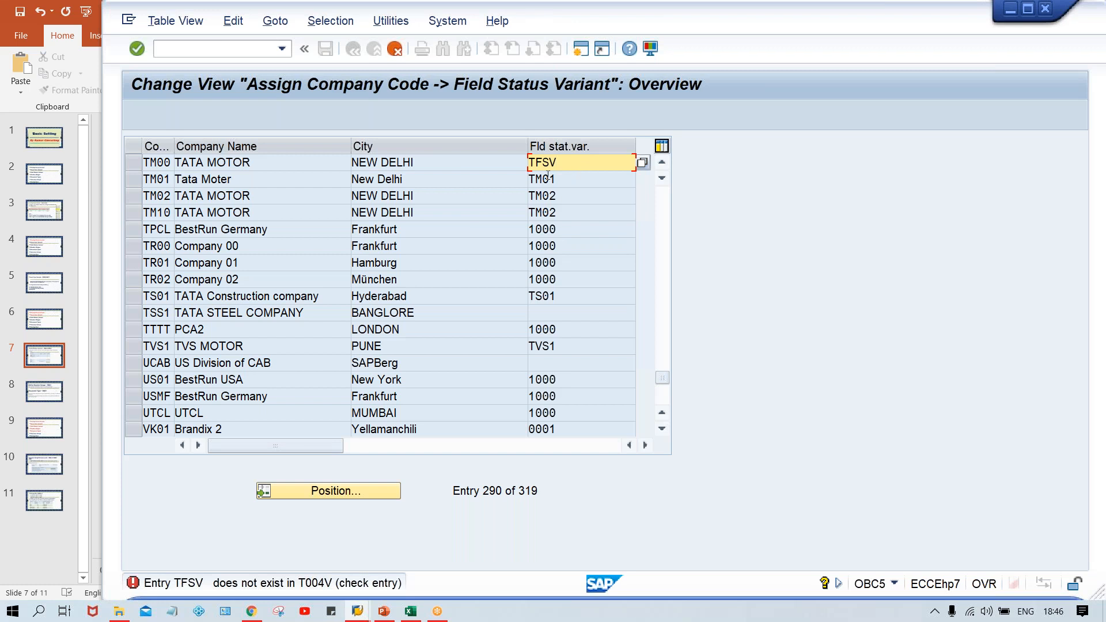
# Step: Open transaction OBC4 for field status variants with /NOBC4
pyautogui.click(222, 50)
pyautogui.write('/NOBC4')
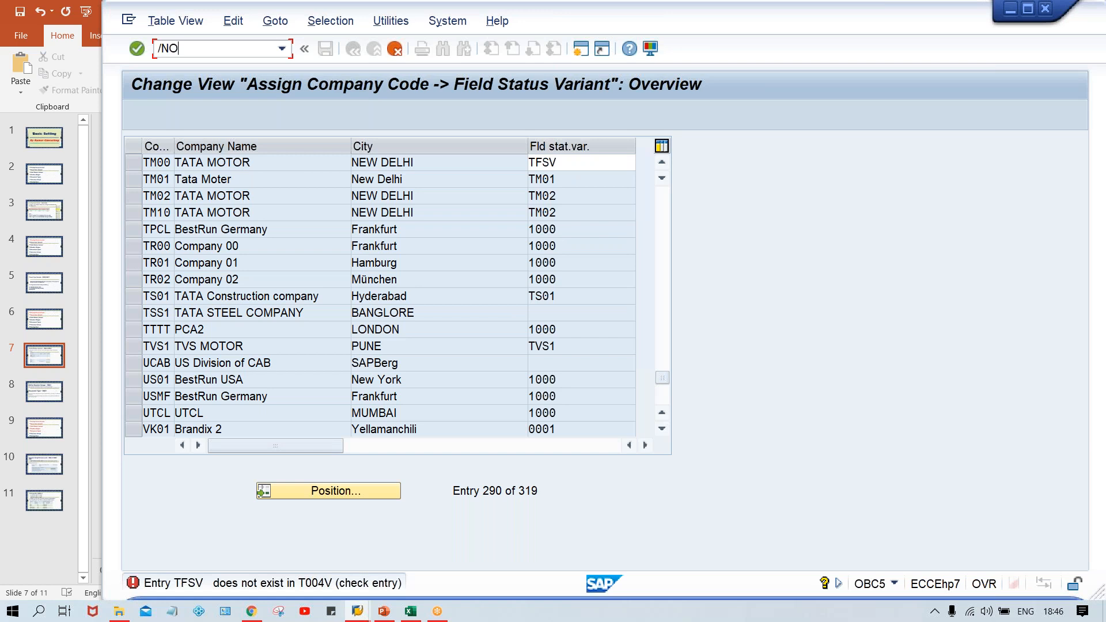
pyautogui.press('Return')
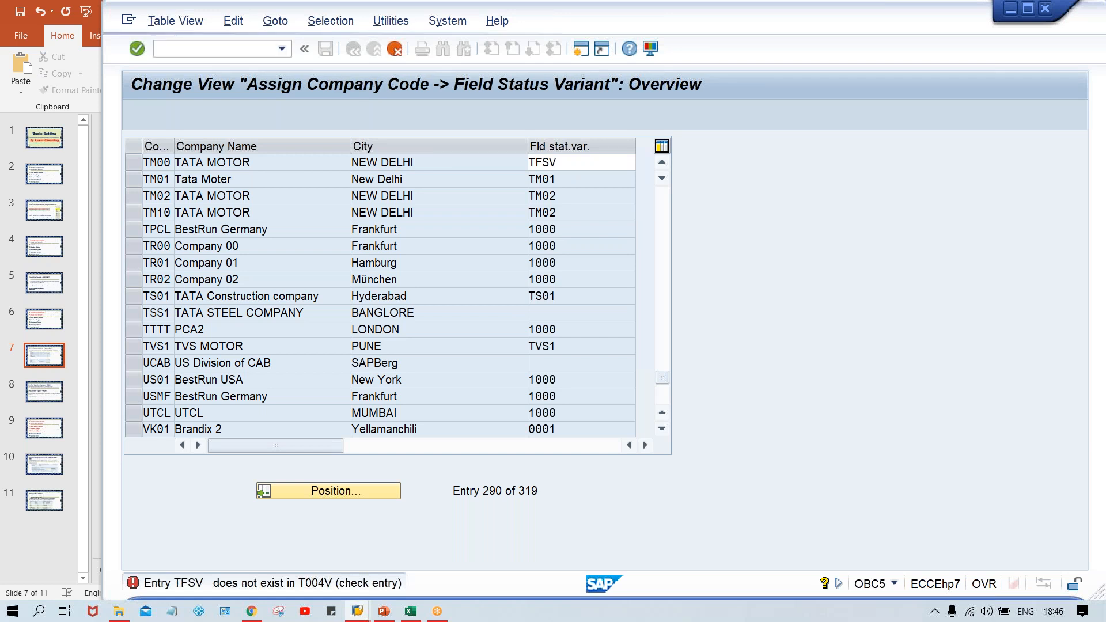
# Step: Start a copy of field status variant 0001 and set the new variant's key to TFSV
pyautogui.click(328, 180)
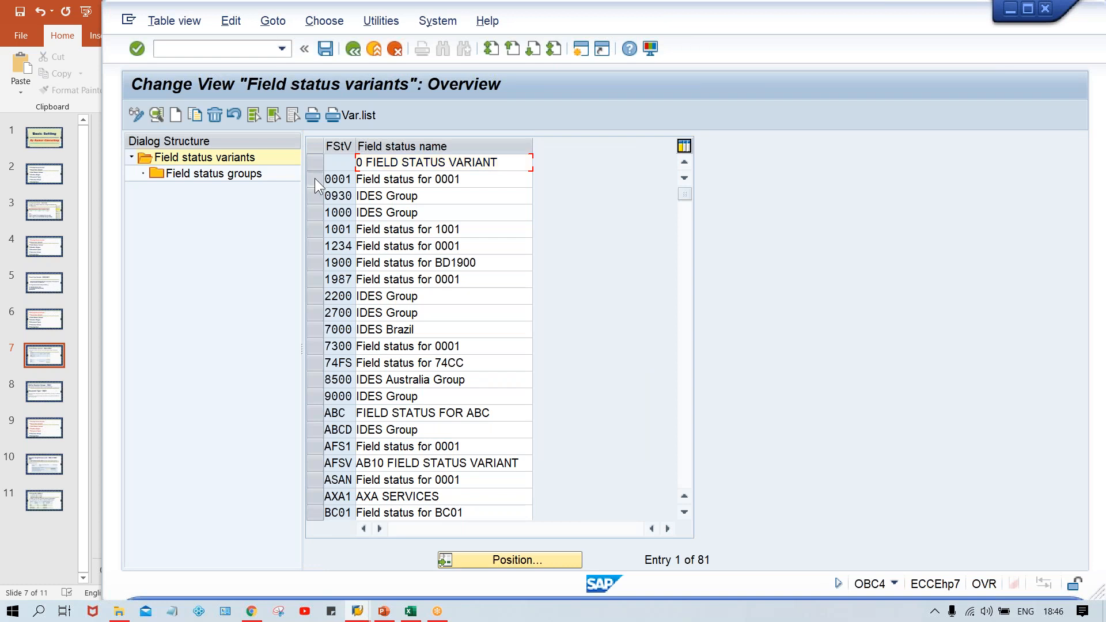
pyautogui.click(194, 119)
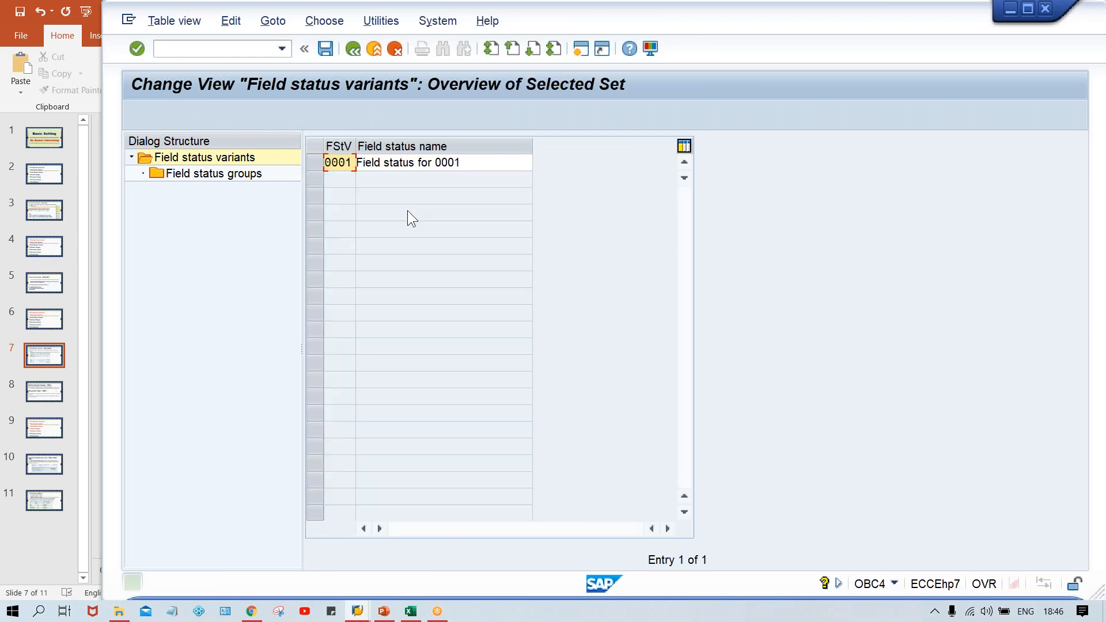
pyautogui.press('space')
pyautogui.press('space')
pyautogui.press('space')
pyautogui.press('space')
pyautogui.press('Down')
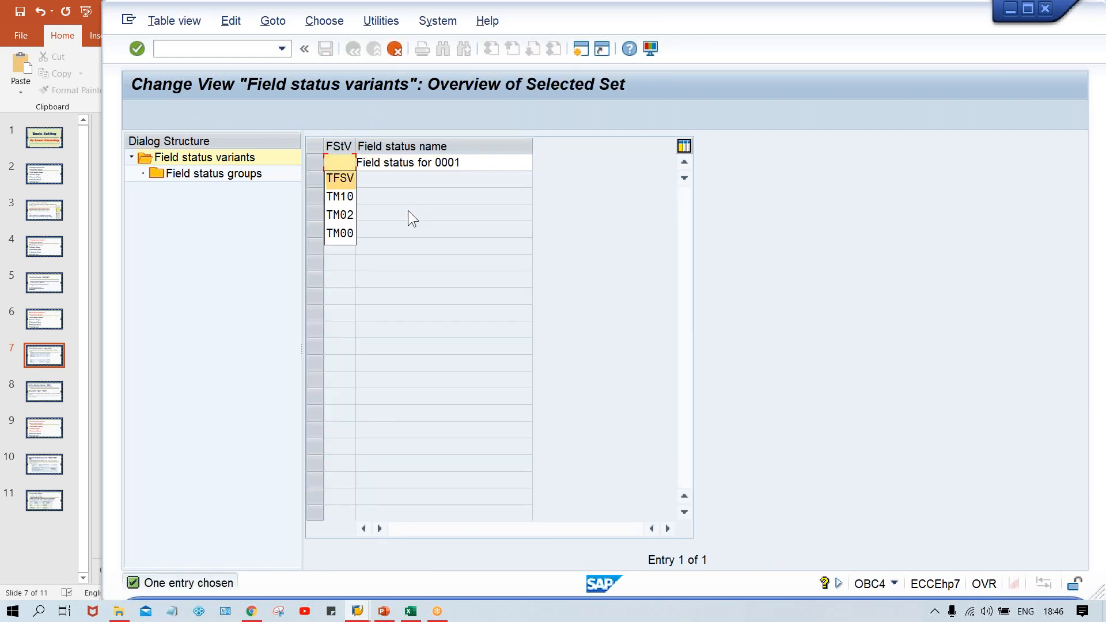
# Step: Rename the copied variant to "Field status for TM00" and confirm the entry
pyautogui.press('Tab')
pyautogui.press('space')
pyautogui.press('space')
pyautogui.press('space')
pyautogui.press('space')
pyautogui.press('space')
pyautogui.press('space')
pyautogui.press('space')
pyautogui.press('space')
pyautogui.press('space')
pyautogui.press('space')
pyautogui.press('space')
pyautogui.press('space')
pyautogui.press('space')
pyautogui.press('space')
pyautogui.press('space')
pyautogui.press('space')
pyautogui.press('space')
pyautogui.press('space')
pyautogui.press('space')
pyautogui.press('space')
pyautogui.press('space')
pyautogui.press('Down')
pyautogui.press('Return')
pyautogui.press('Return')
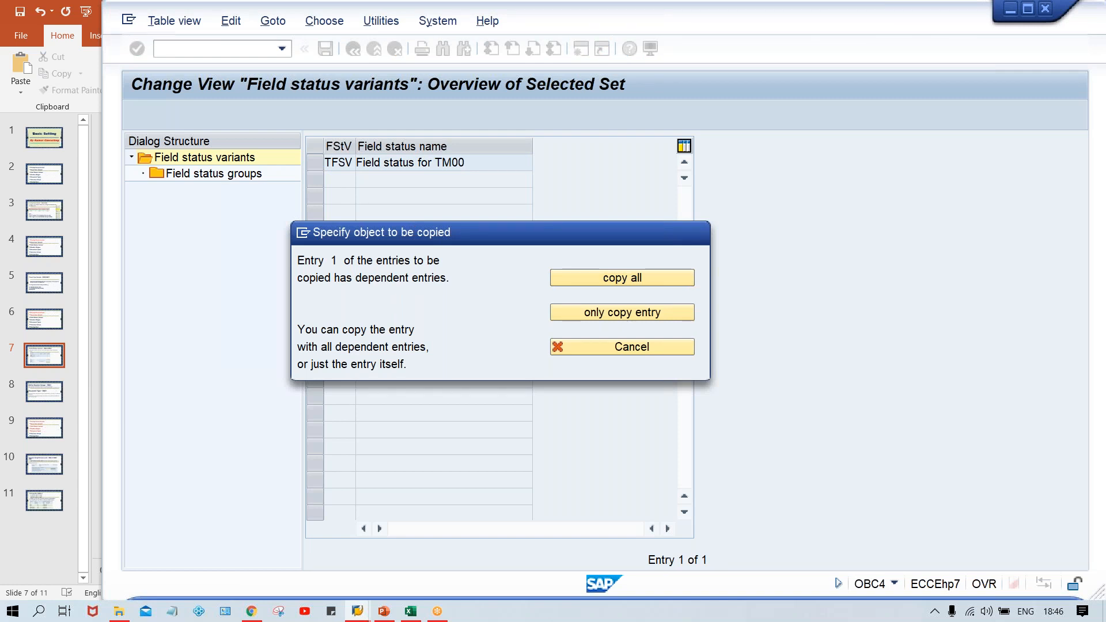
# Step: Copy variant TFSV with all its dependent entries and save it
pyautogui.press('Return')
pyautogui.press('Return')
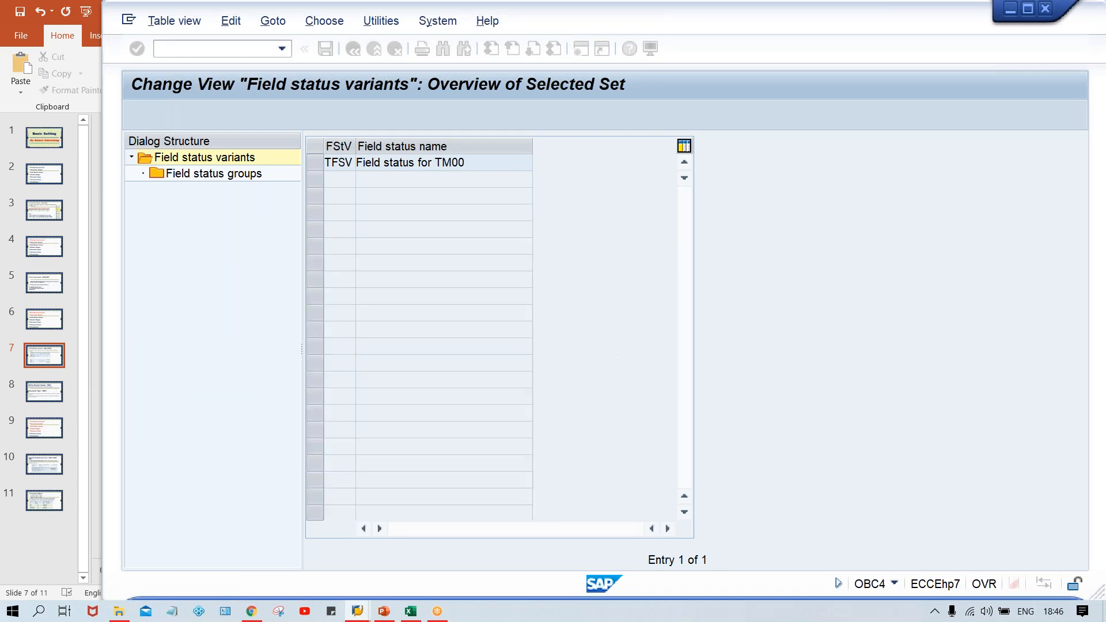
pyautogui.press('Return')
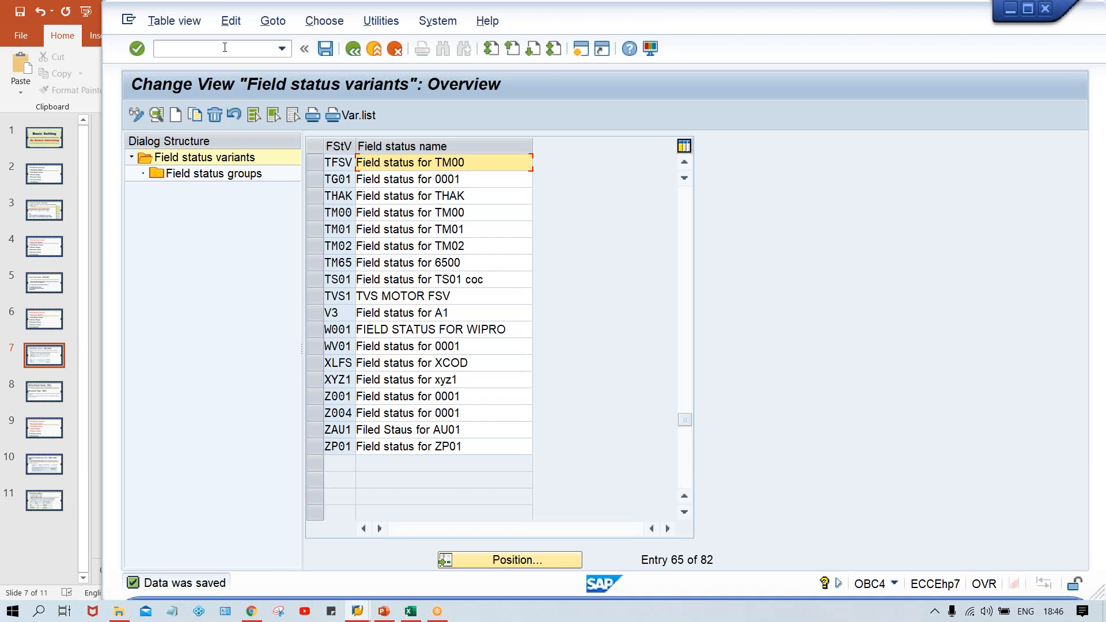
# Step: Open transaction OBC5 for company code assignment by reusing the earlier /NOBC5 command
pyautogui.click(225, 47)
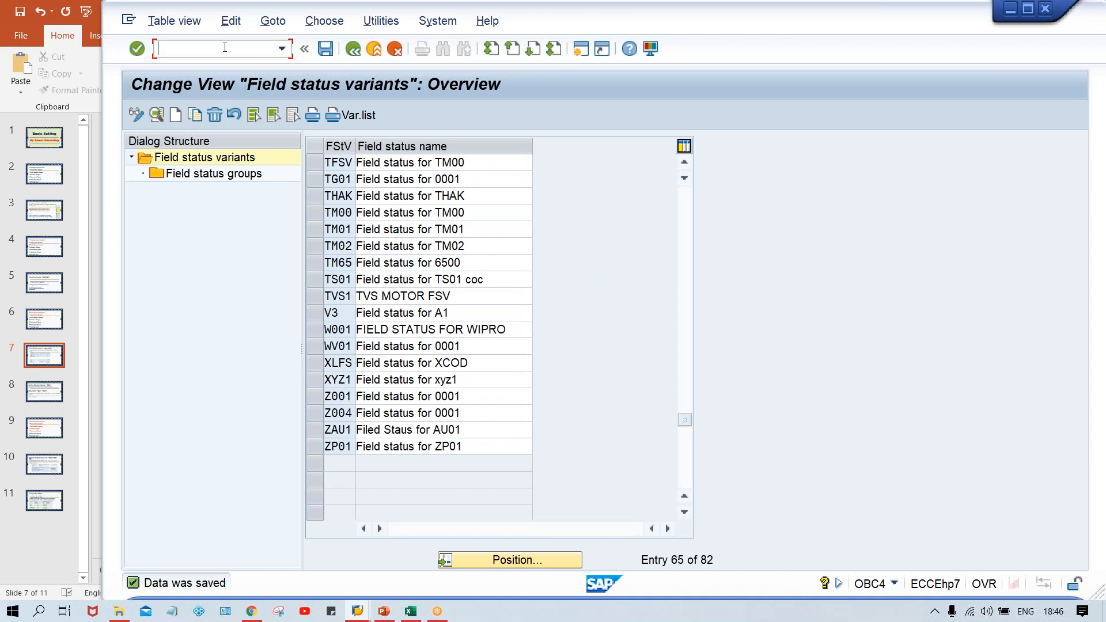
pyautogui.click(282, 48)
pyautogui.click(248, 79)
pyautogui.press('Return')
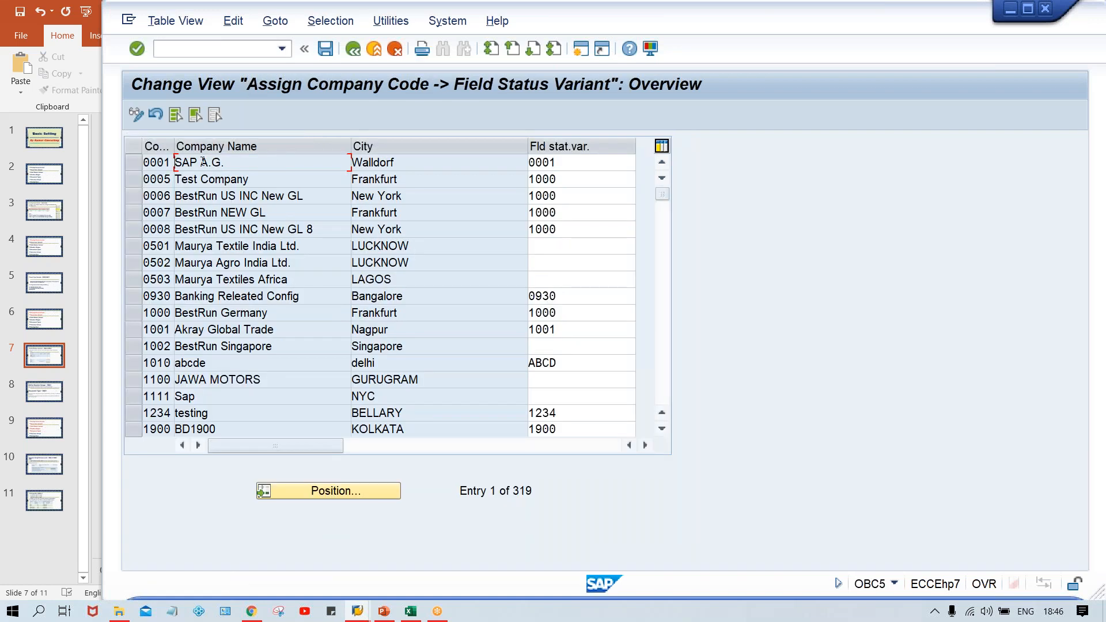
# Step: Position the company code assignment list at TM00
pyautogui.click(327, 485)
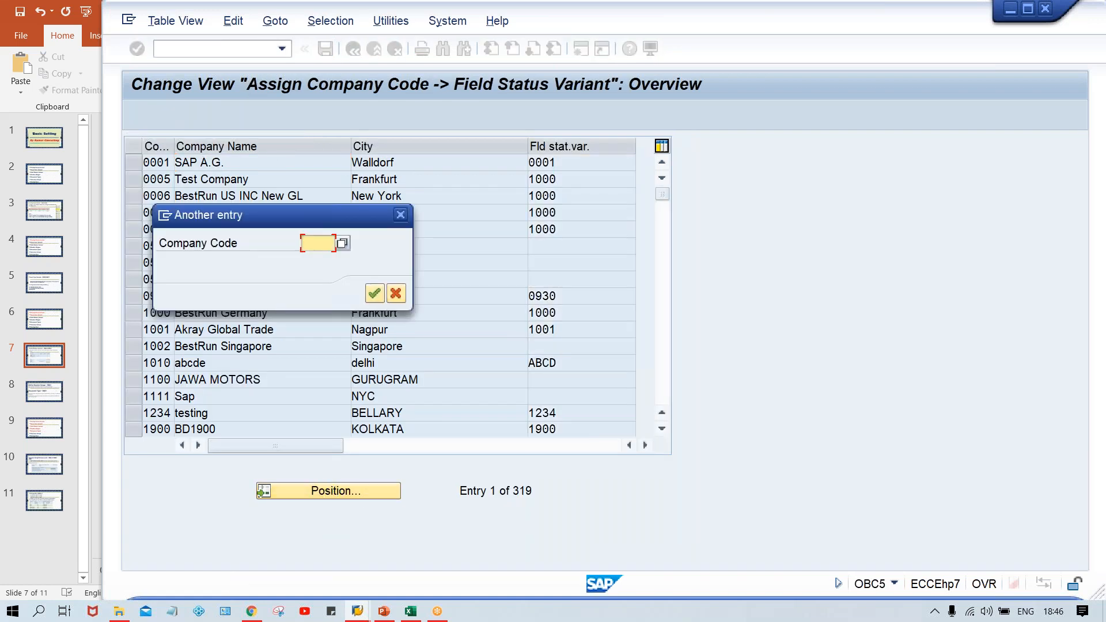
pyautogui.write('TM00')
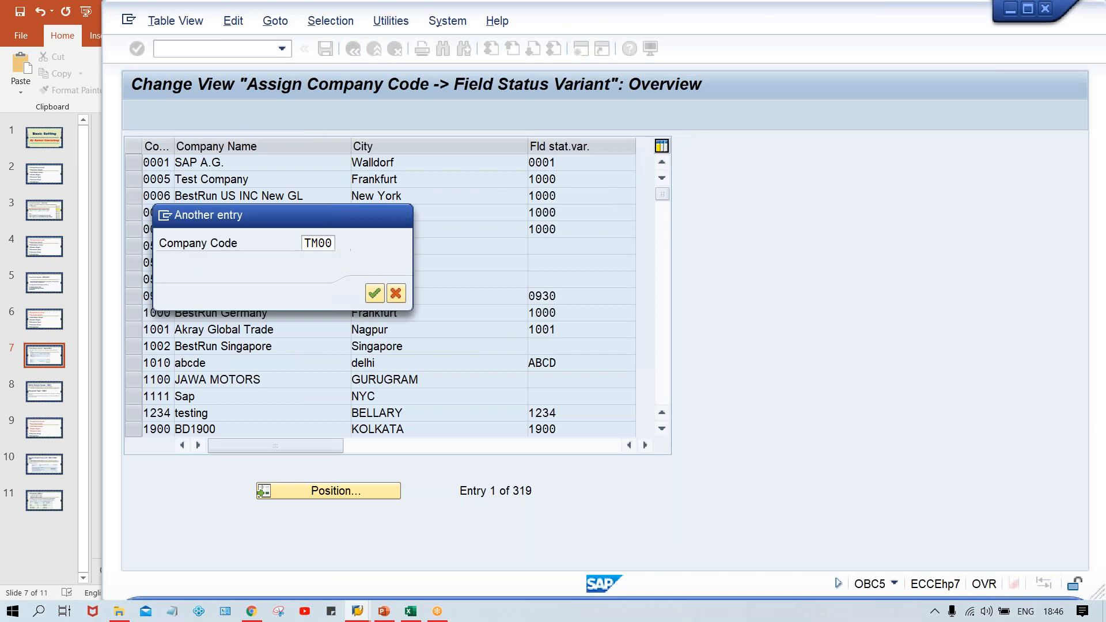
pyautogui.press('Return')
# Step: Assign field status variant TFSV to company code TM00 and save it under the proposed customizing request
pyautogui.doubleClick(569, 162)
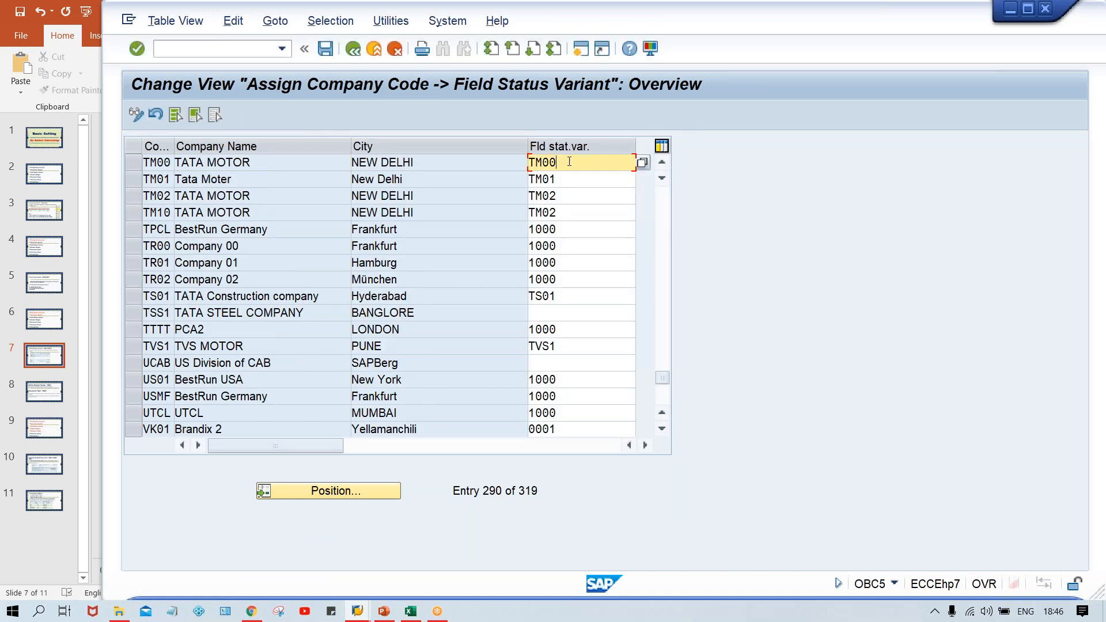
pyautogui.press('Delete')
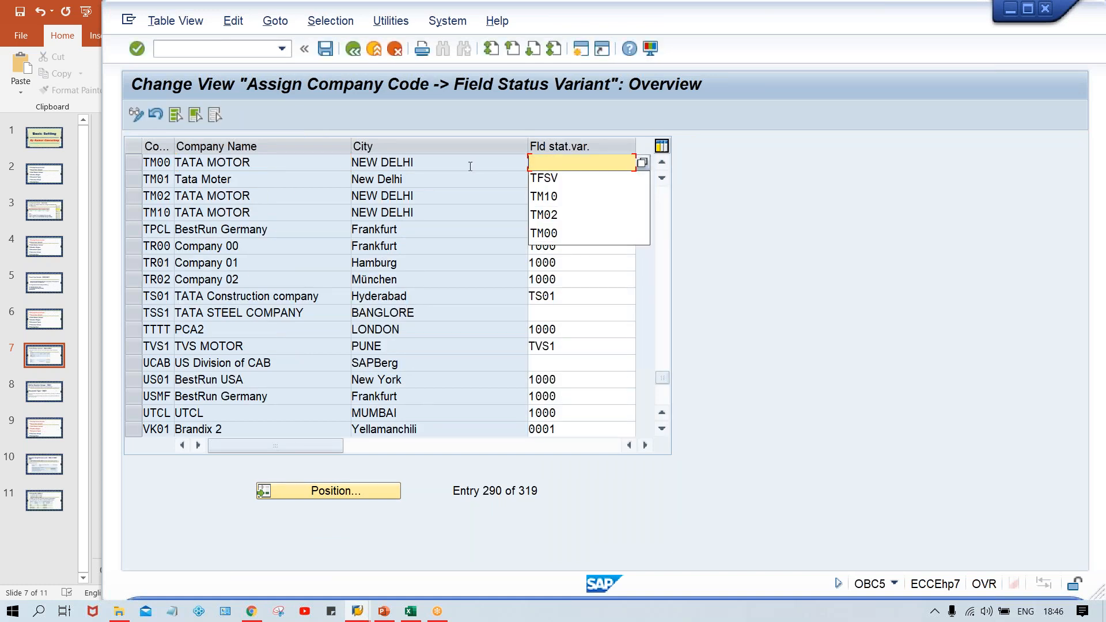
pyautogui.press('Down')
pyautogui.press('Return')
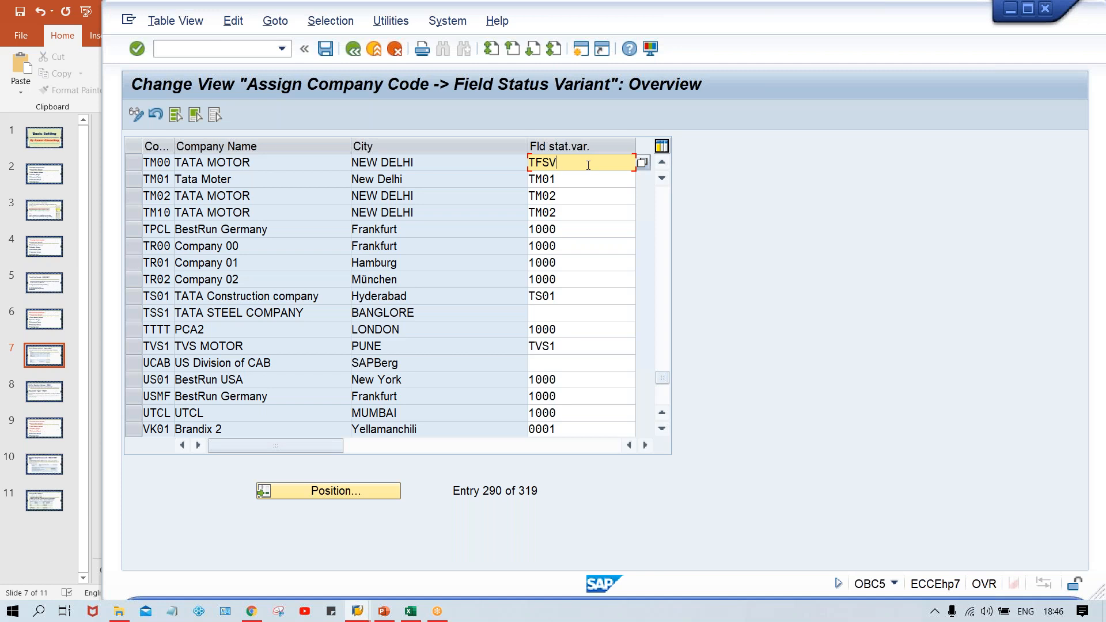
pyautogui.hotkey('ctrl', 's')
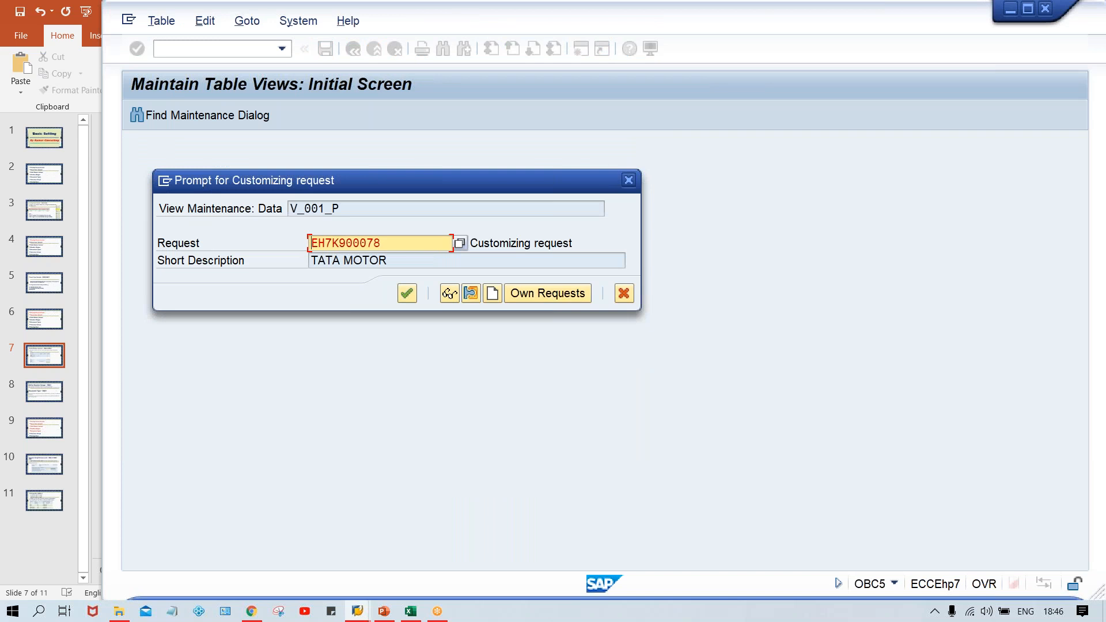
pyautogui.press('Return')
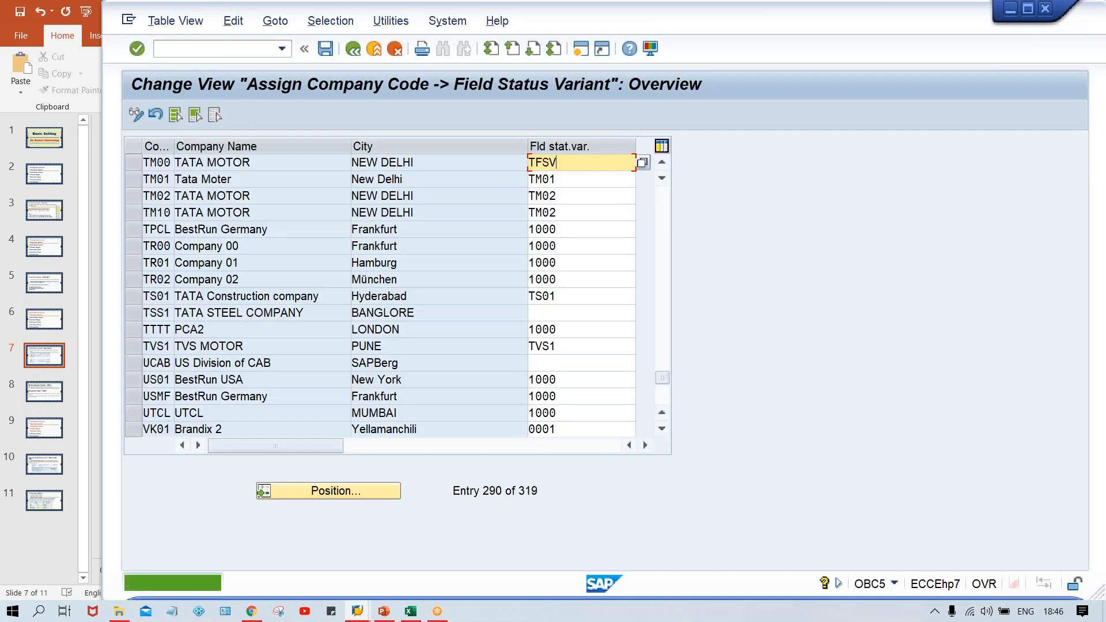